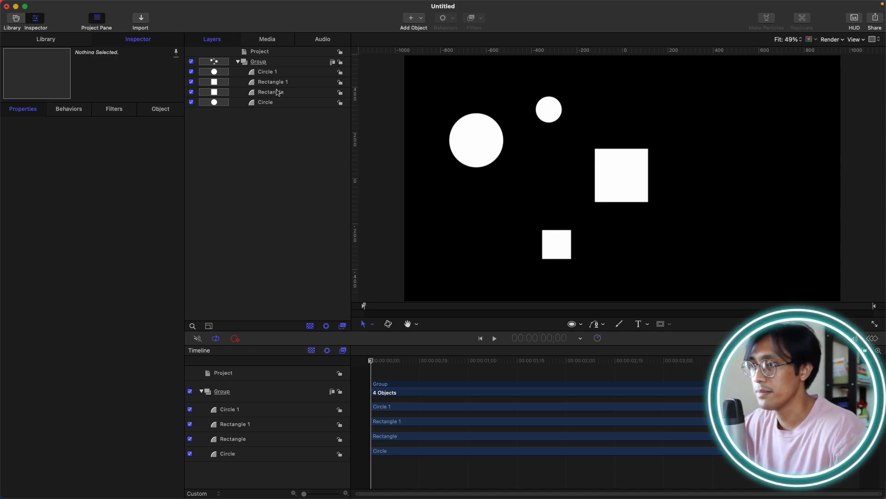
# Select all four shapes inside Group and group them together.
pyautogui.click(278, 72)
pyautogui.keyDown('shift'); pyautogui.click(277, 102); pyautogui.keyUp('shift')
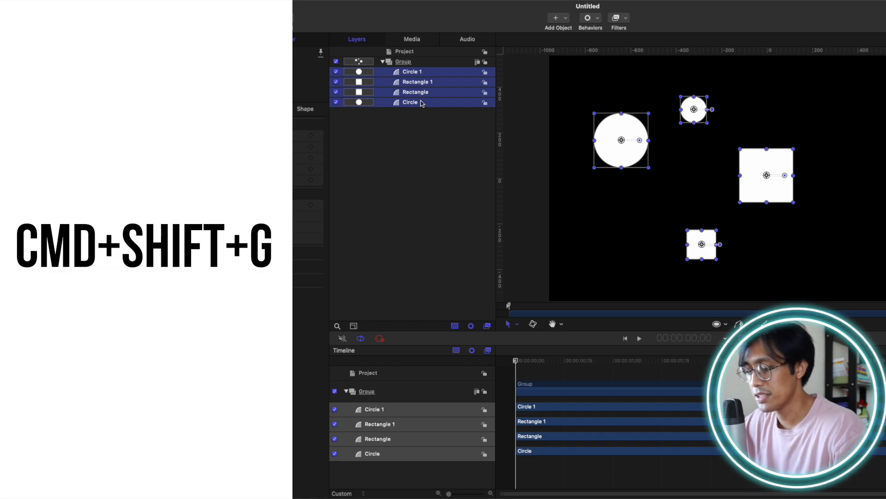
pyautogui.press('super+shift+g')
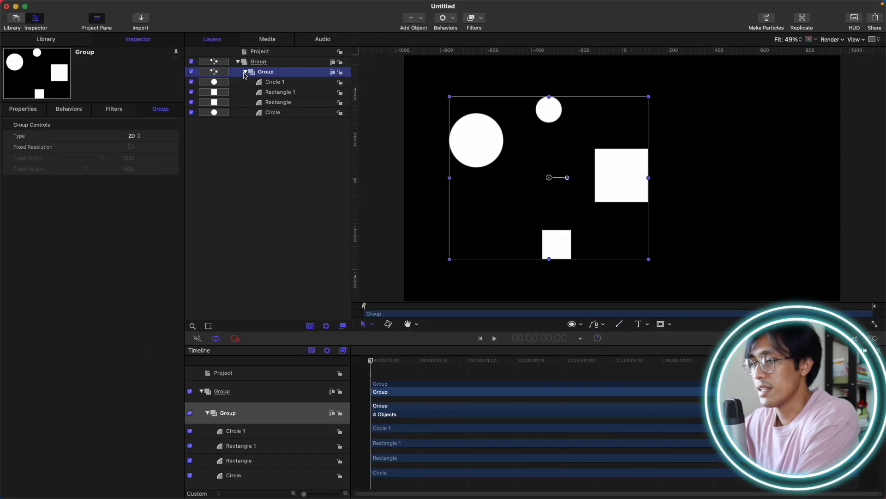
# Rename the new nested group GROUP 1.
pyautogui.click(284, 73)
pyautogui.doubleClick(272, 72)
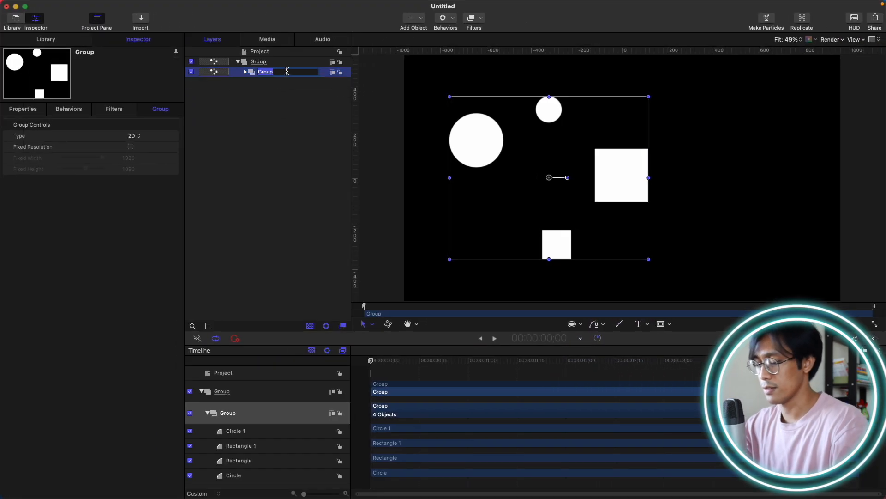
pyautogui.write('GRO')
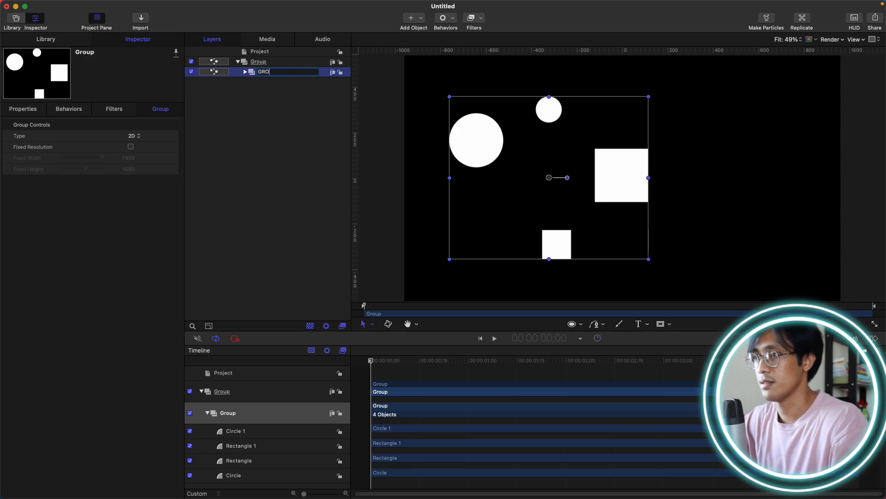
pyautogui.write('UP 1')
pyautogui.press('Return')
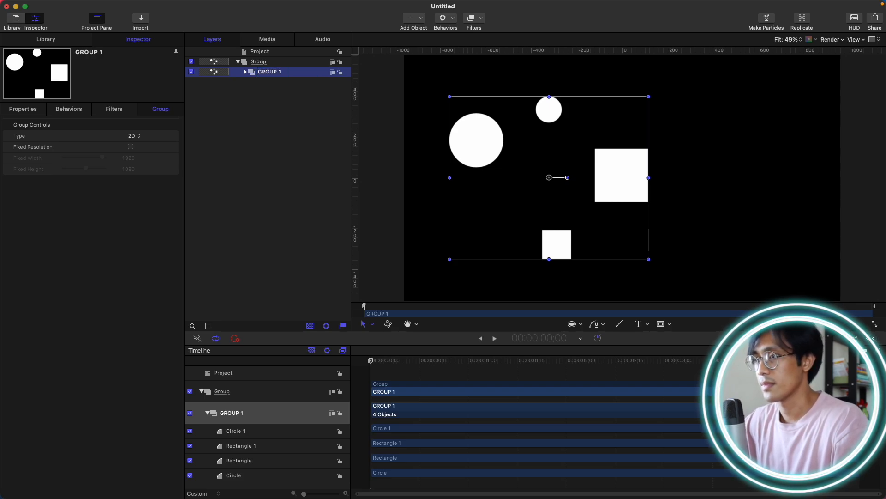
# Select the top Group and draw a small circle and a small square in the canvas's upper right.
pyautogui.click(278, 92)
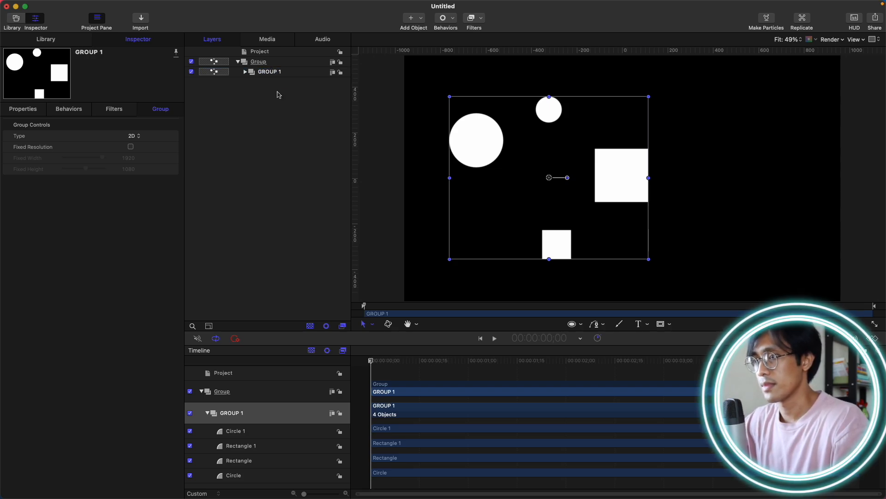
pyautogui.click(282, 65)
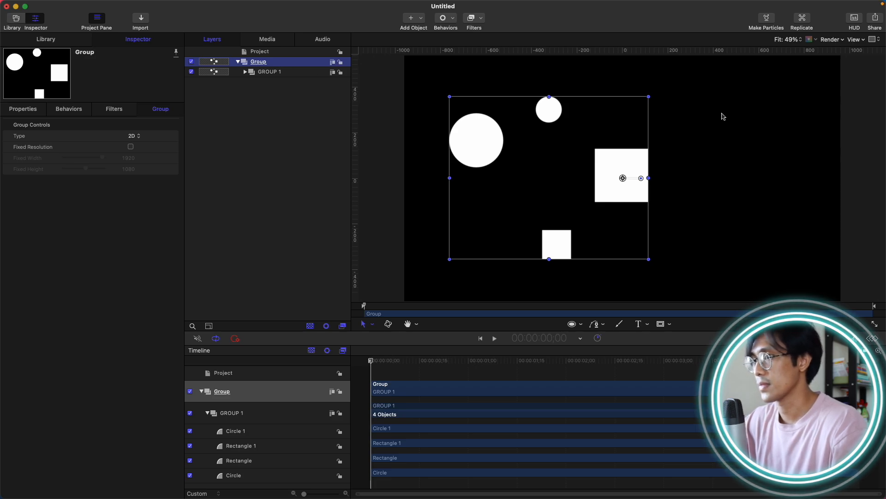
pyautogui.press('c')
pyautogui.moveTo(715, 102)
pyautogui.mouseDown()
pyautogui.moveTo(739, 126)
pyautogui.moveTo(766, 121)
pyautogui.moveTo(780, 132)
pyautogui.mouseUp()
pyautogui.press('r')
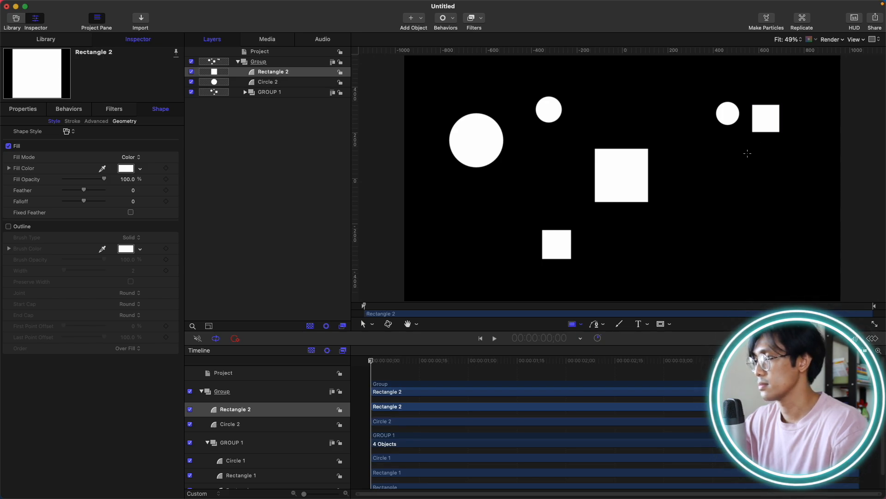
# Draw another small circle and a small square below the first pair.
pyautogui.press('c')
pyautogui.moveTo(731, 149); pyautogui.dragTo(751, 176)
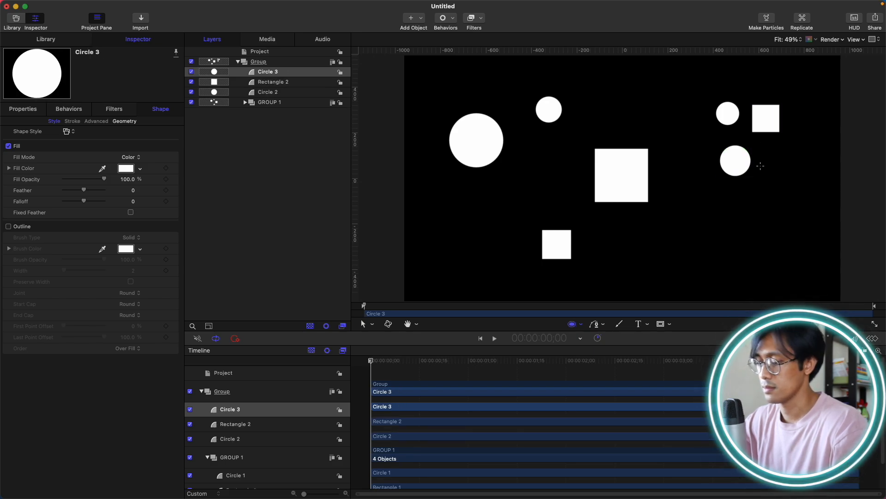
pyautogui.moveTo(761, 171); pyautogui.dragTo(781, 192)
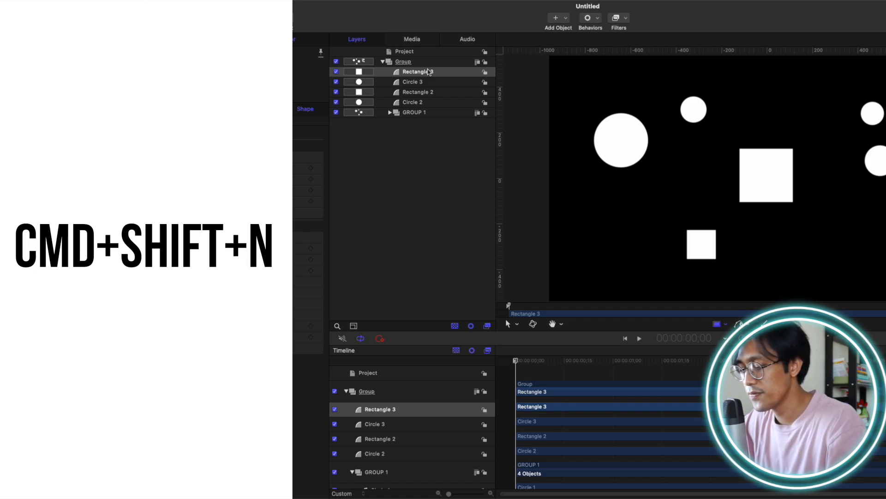
# Create a new empty group and move the four new shapes into it.
pyautogui.press('super+shift+n')
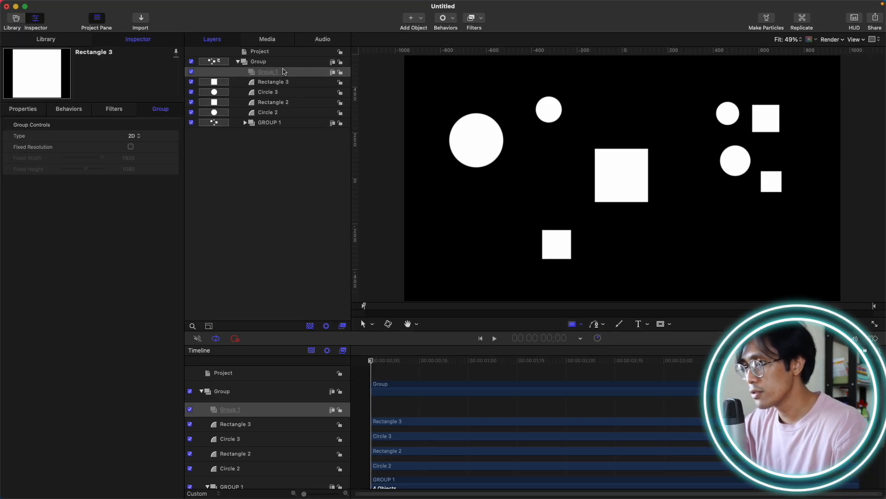
pyautogui.click(291, 83)
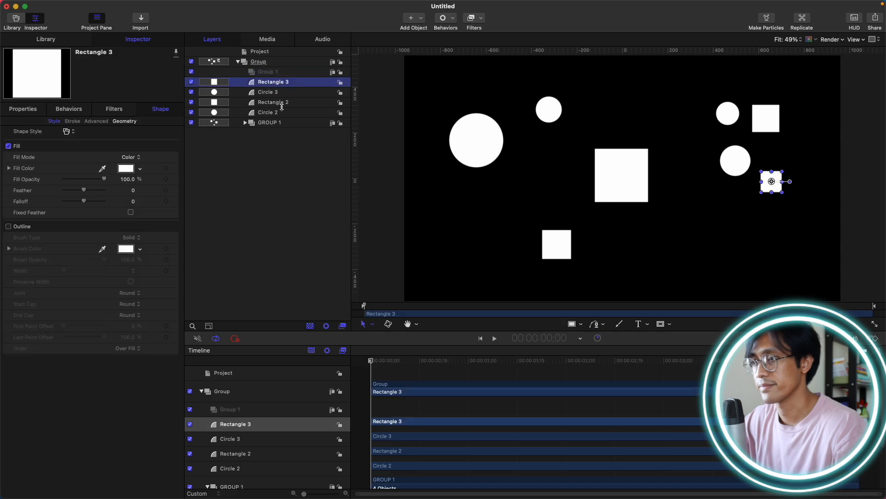
pyautogui.keyDown('shift'); pyautogui.click(283, 113); pyautogui.keyUp('shift')
pyautogui.moveTo(270, 94); pyautogui.dragTo(277, 73)
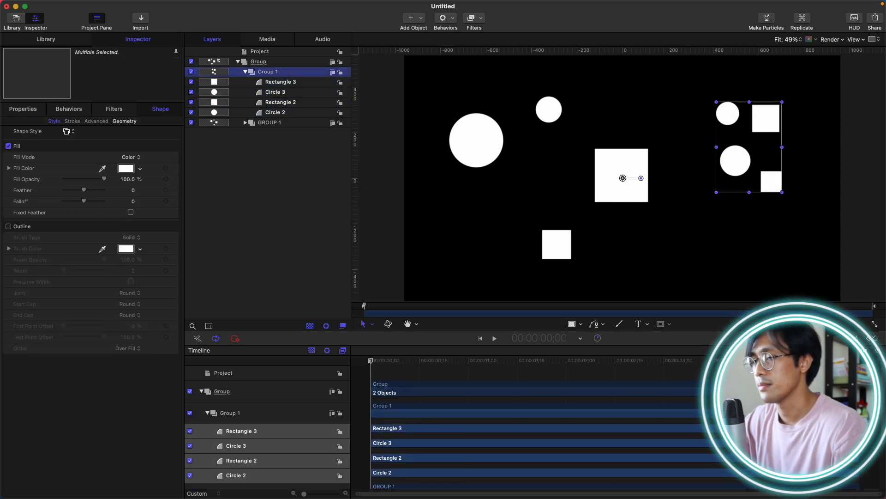
# Rename that group GROUP 2.
pyautogui.click(292, 73)
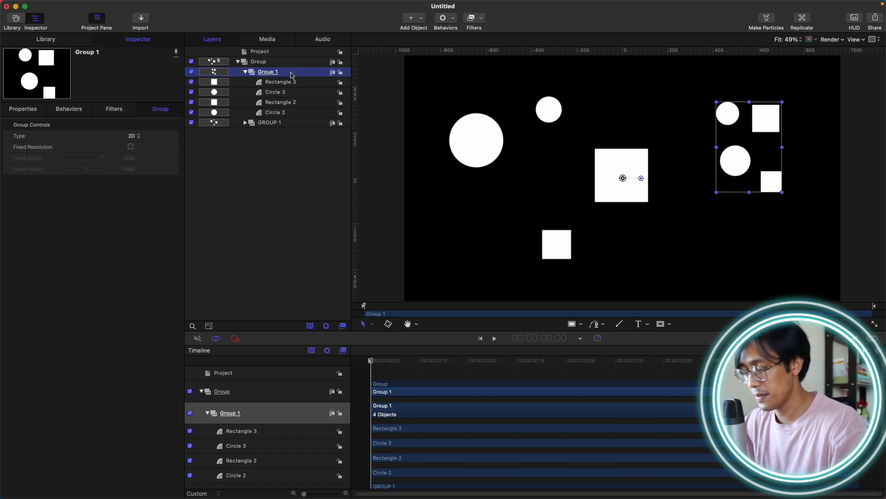
pyautogui.doubleClick(292, 74)
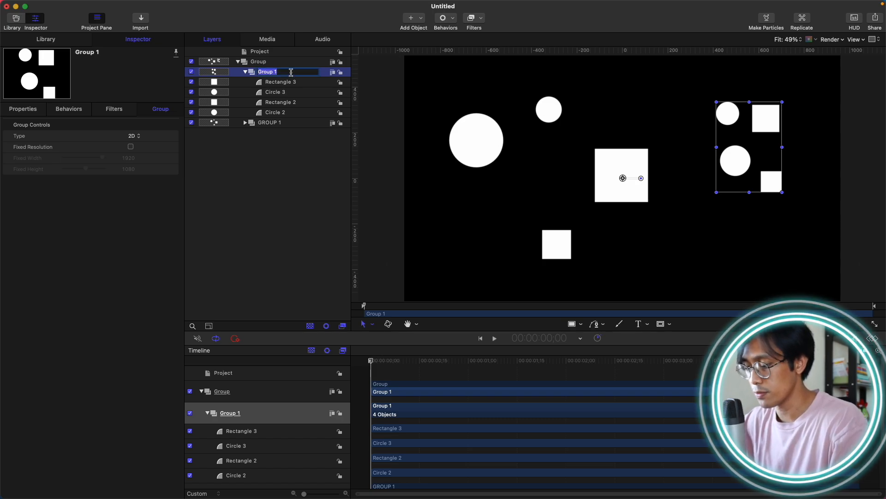
pyautogui.write('GROUP 2')
pyautogui.press('Return')
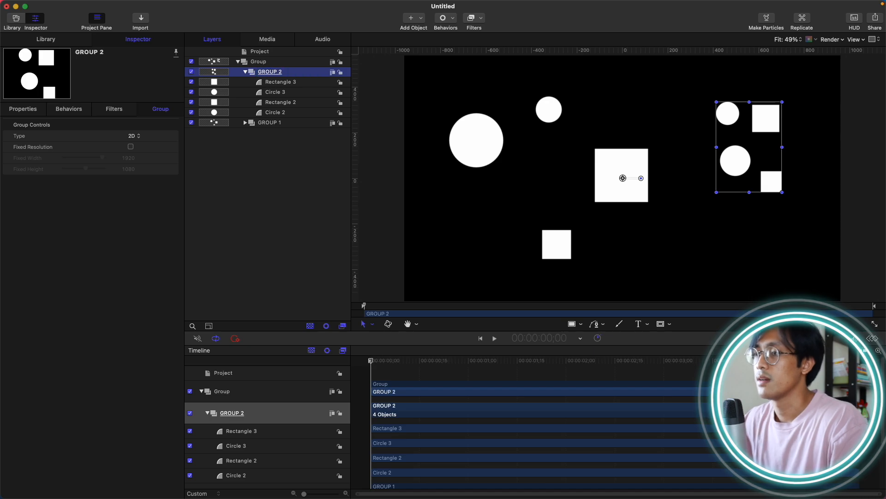
# Collapse GROUP 2 and select each group in turn to inspect their transform properties.
pyautogui.click(245, 72)
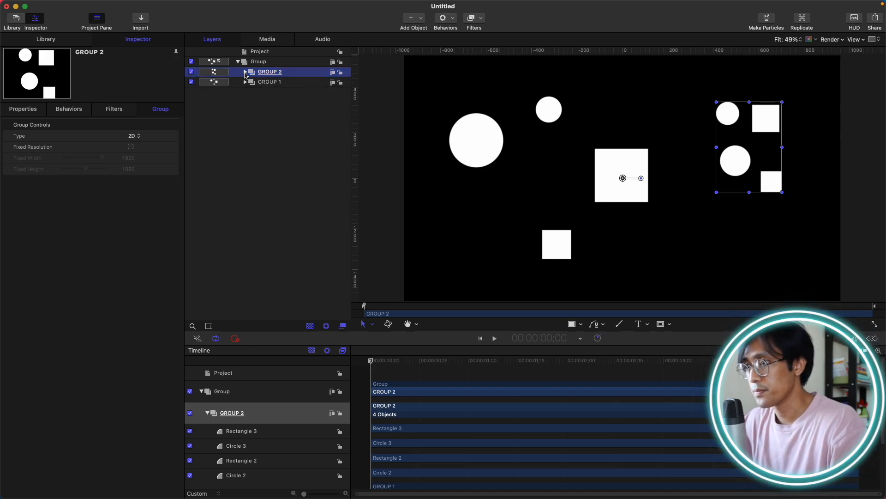
pyautogui.click(267, 84)
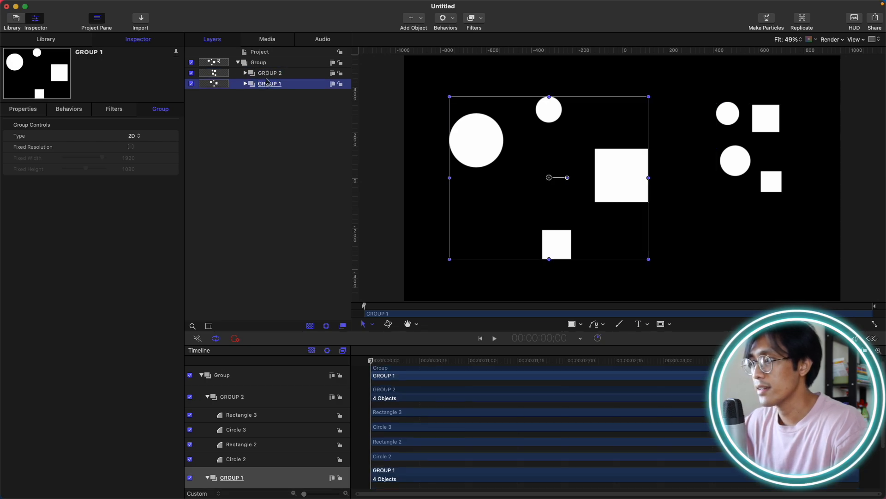
pyautogui.click(267, 77)
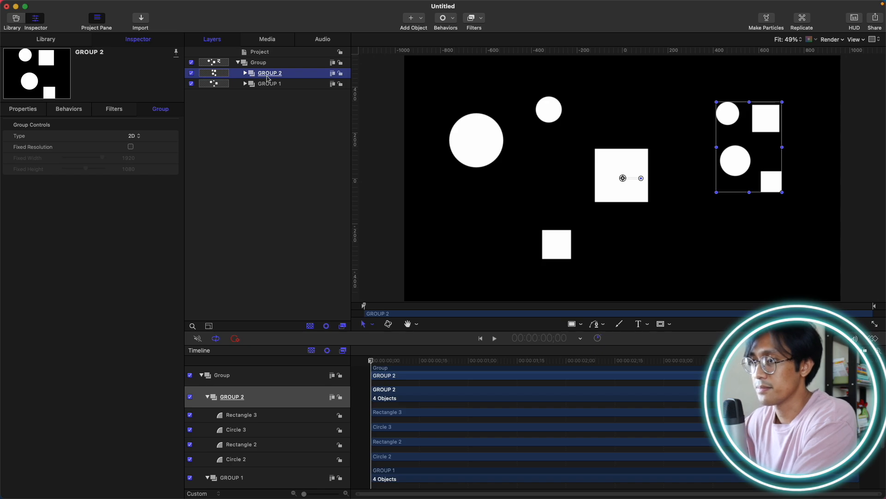
pyautogui.click(284, 84)
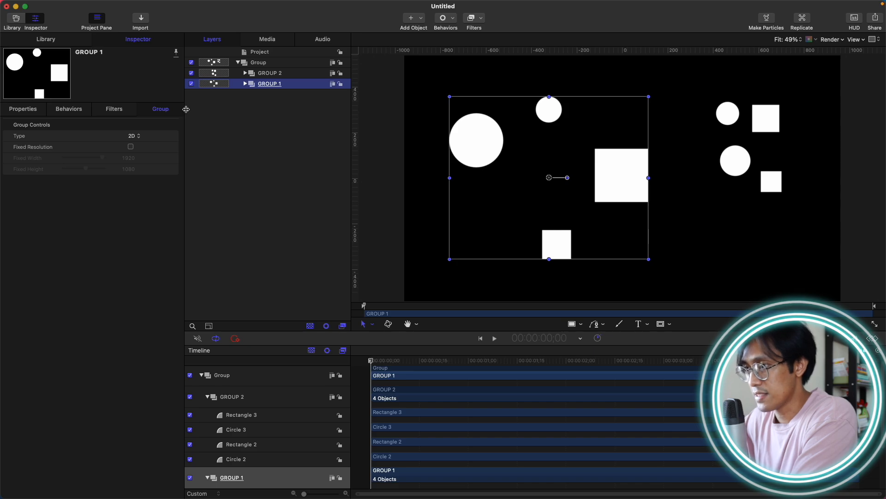
pyautogui.click(40, 111)
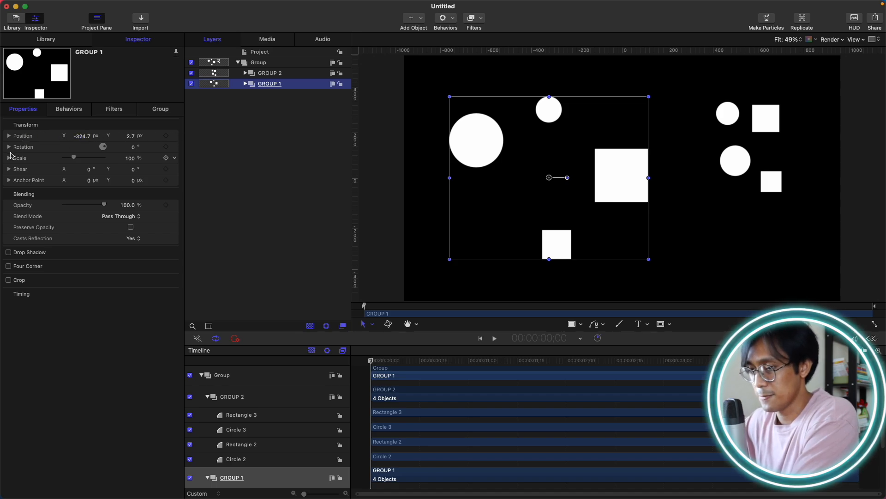
pyautogui.press('super+shift+n')
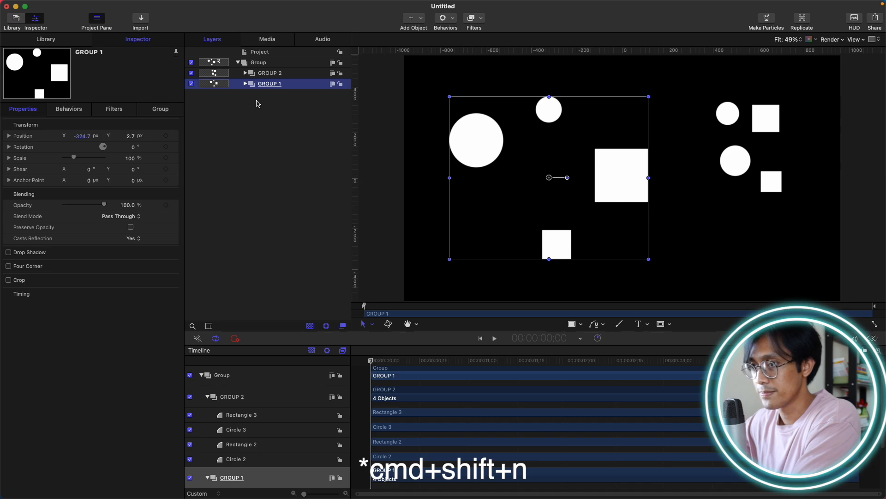
pyautogui.click(281, 74)
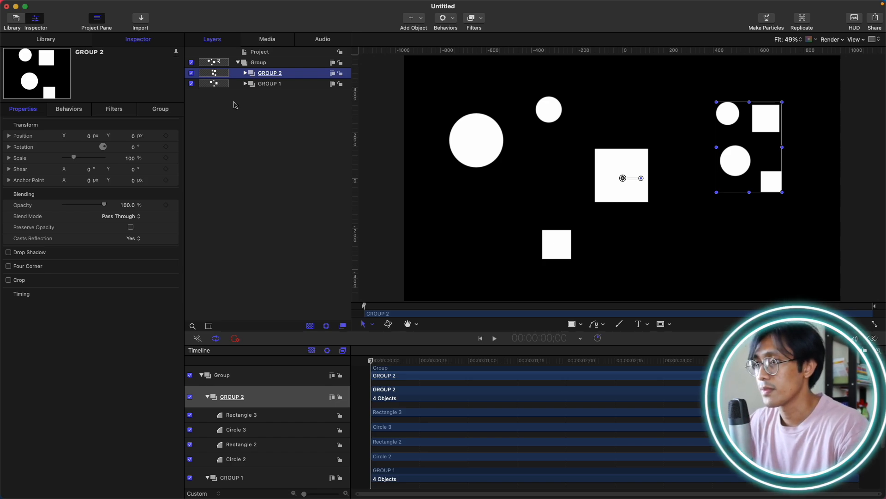
pyautogui.click(282, 84)
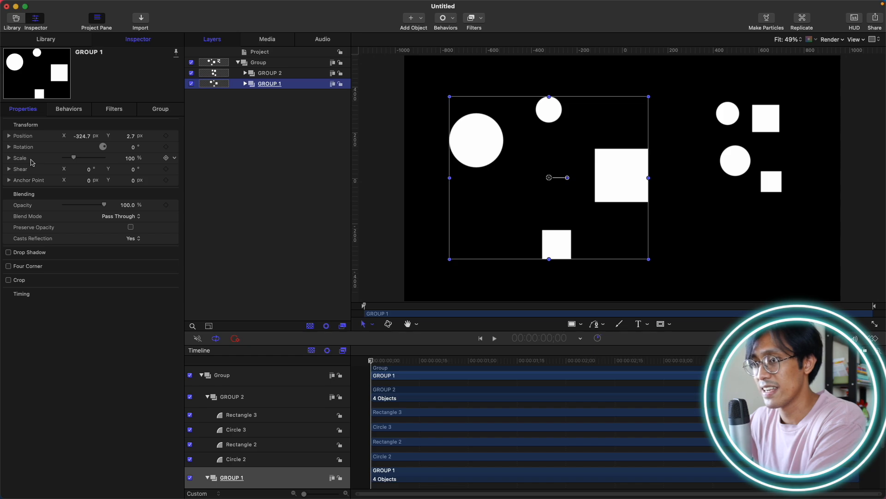
# Keyframe GROUP 1's scale at 100% at the 3-second mark and 0% at the start.
pyautogui.click(166, 158)
pyautogui.moveTo(495, 360); pyautogui.dragTo(664, 361)
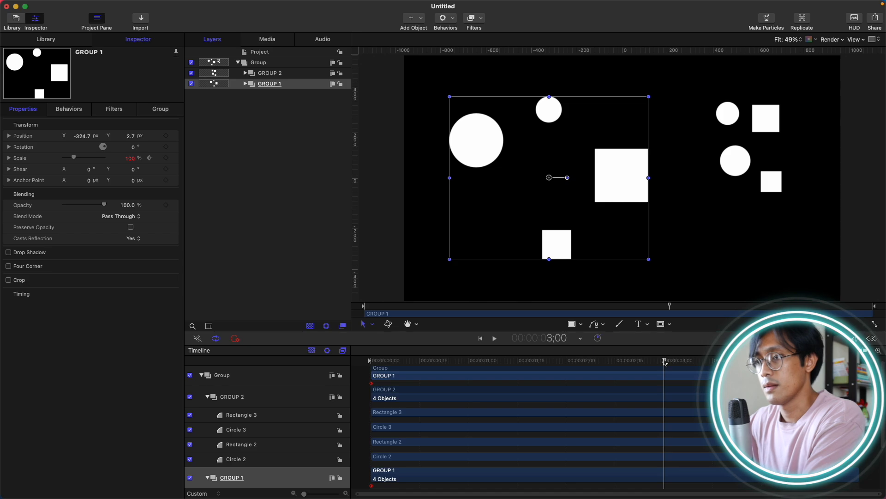
pyautogui.click(165, 158)
pyautogui.press('Home')
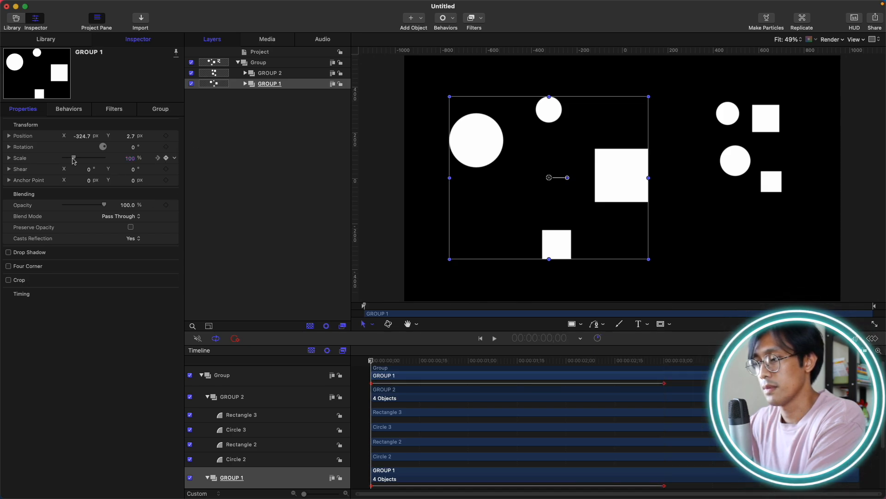
pyautogui.moveTo(74, 158); pyautogui.dragTo(56, 158)
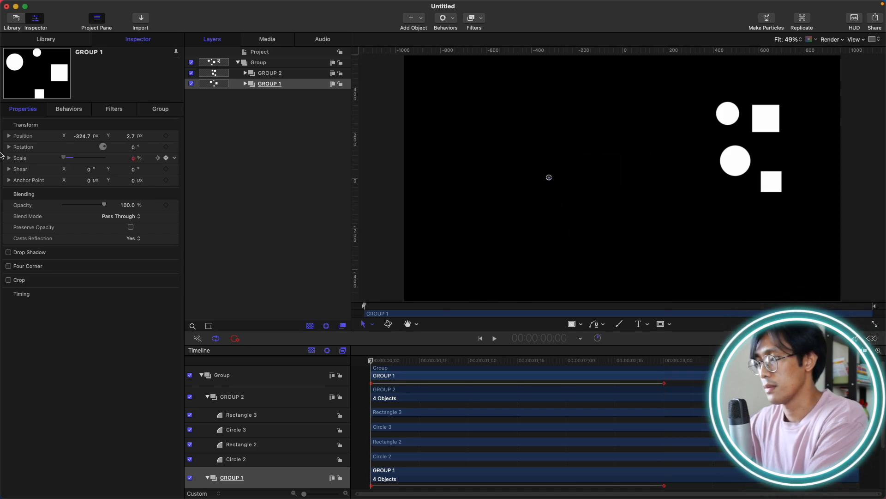
# Apply Ease Both to the 3-second scale keyframe in the keyframe editor.
pyautogui.click(872, 338)
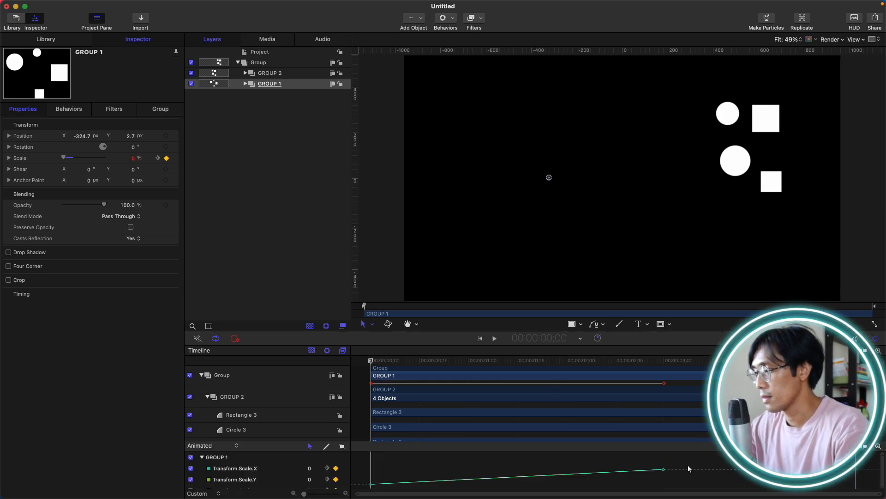
pyautogui.rightClick(664, 469)
pyautogui.moveTo(703, 463)
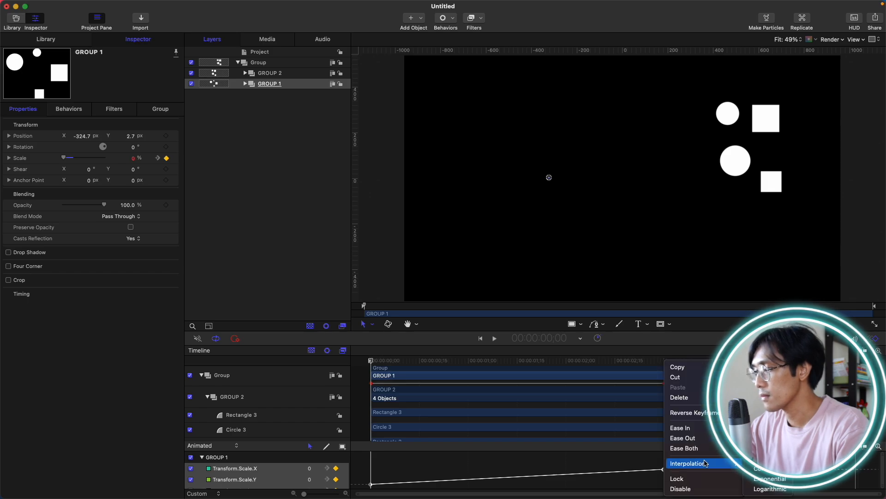
pyautogui.click(684, 448)
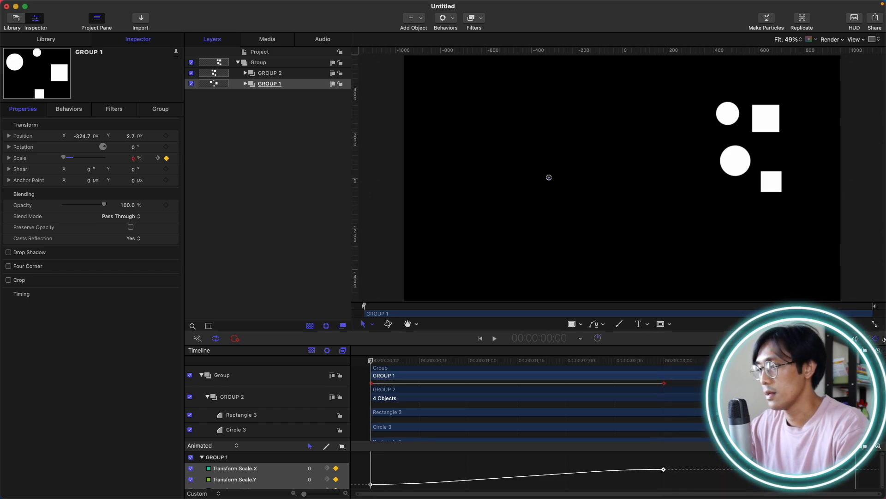
pyautogui.click(877, 340)
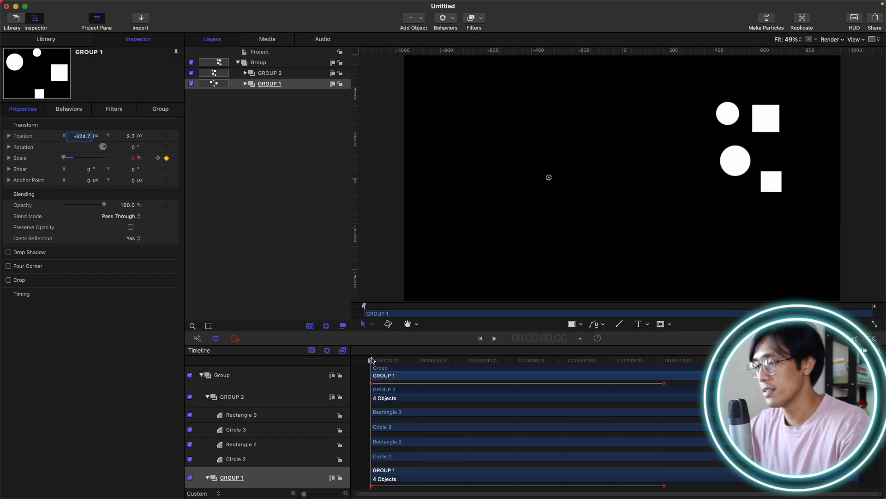
# Scrub through GROUP 1's scale animation and inspect its anchor point with the Anchor Point tool.
pyautogui.moveTo(371, 362); pyautogui.dragTo(665, 357)
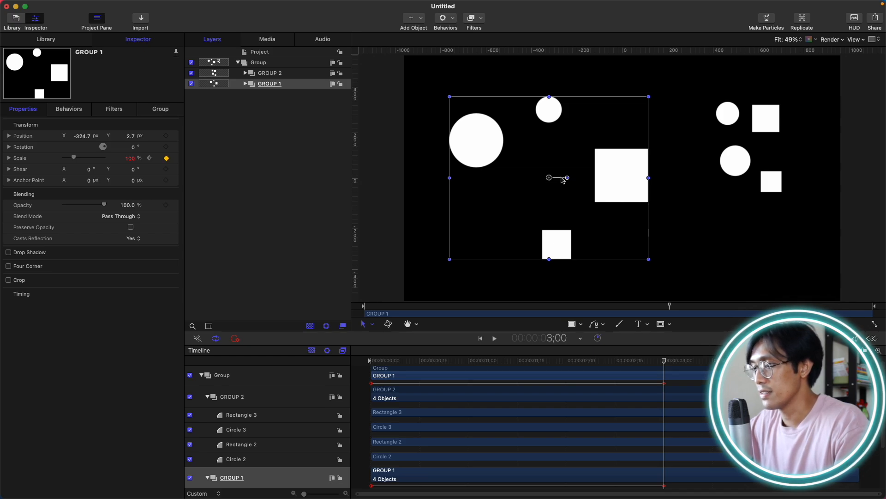
pyautogui.click(372, 324)
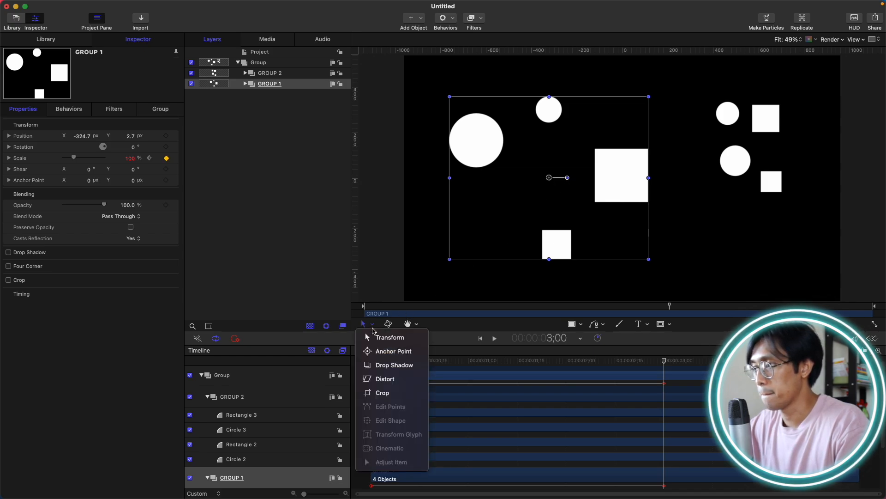
pyautogui.click(388, 351)
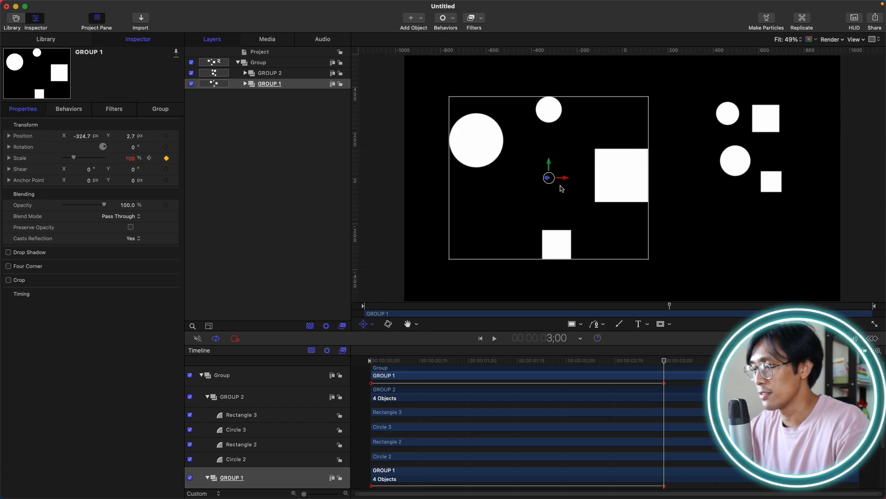
pyautogui.click(372, 324)
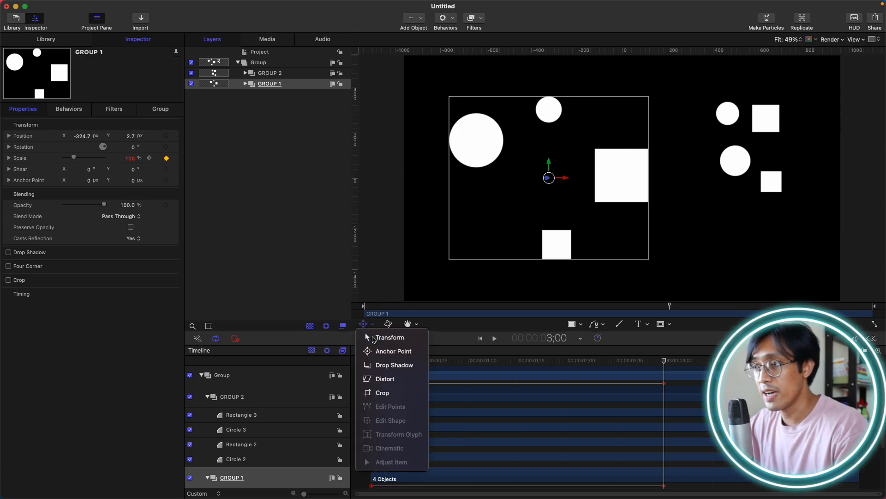
pyautogui.click(388, 336)
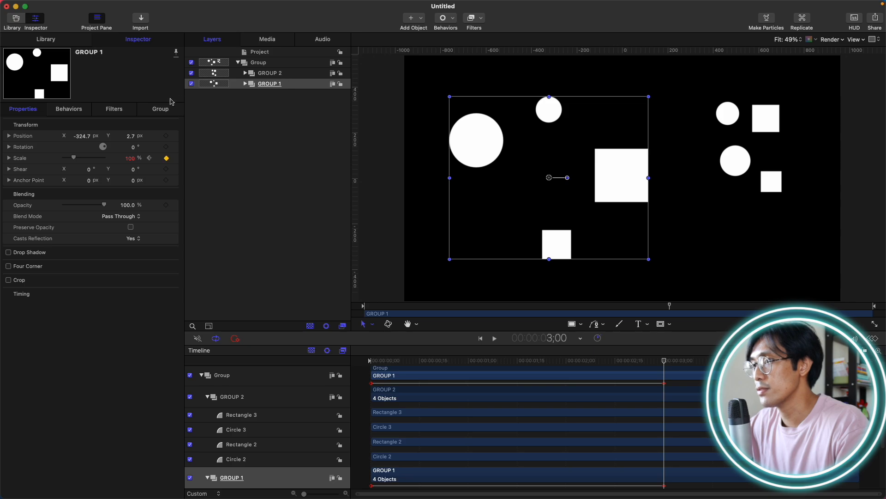
# Hide GROUP 1 and add vertical and horizontal guides through the canvas centre.
pyautogui.click(191, 85)
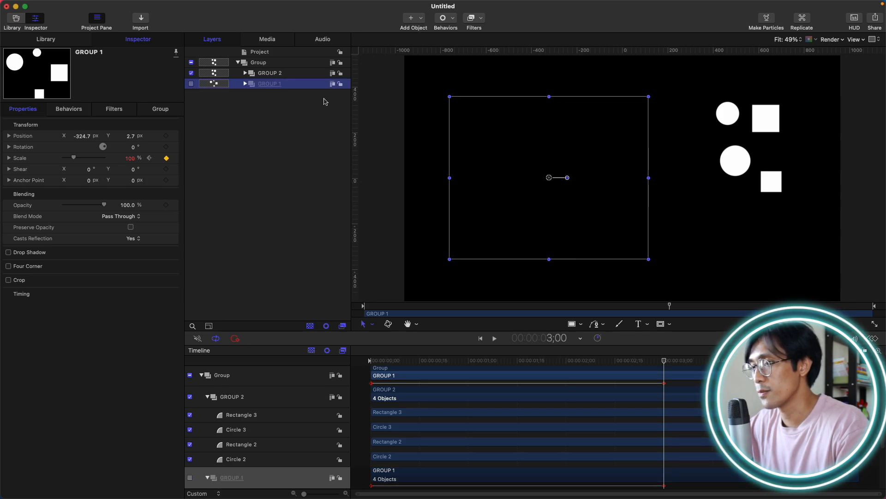
pyautogui.click(303, 75)
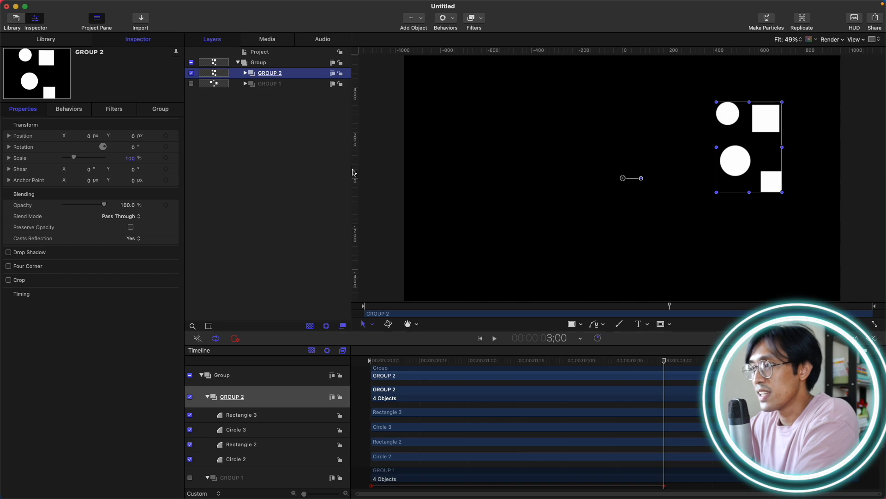
pyautogui.moveTo(355, 169); pyautogui.dragTo(623, 183)
pyautogui.moveTo(606, 51); pyautogui.dragTo(589, 180)
# Keyframe GROUP 2's scale at 100% at the 3-second mark and 0% at the start.
pyautogui.click(372, 324)
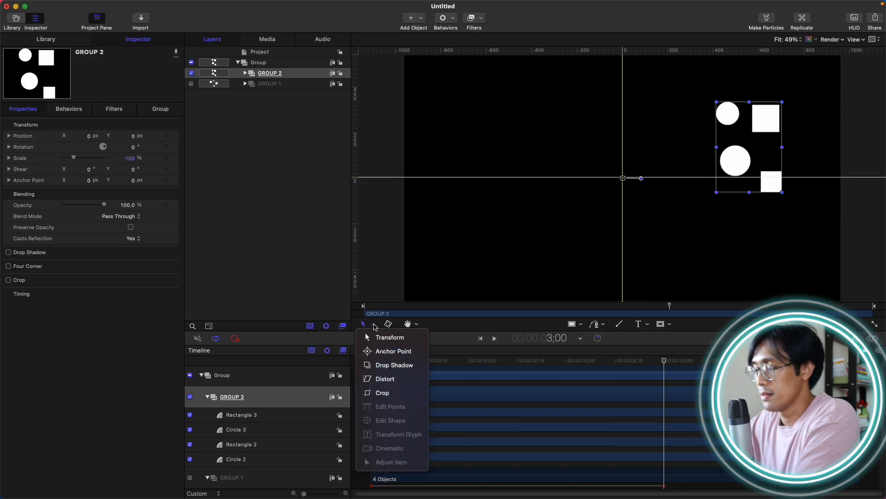
pyautogui.click(376, 351)
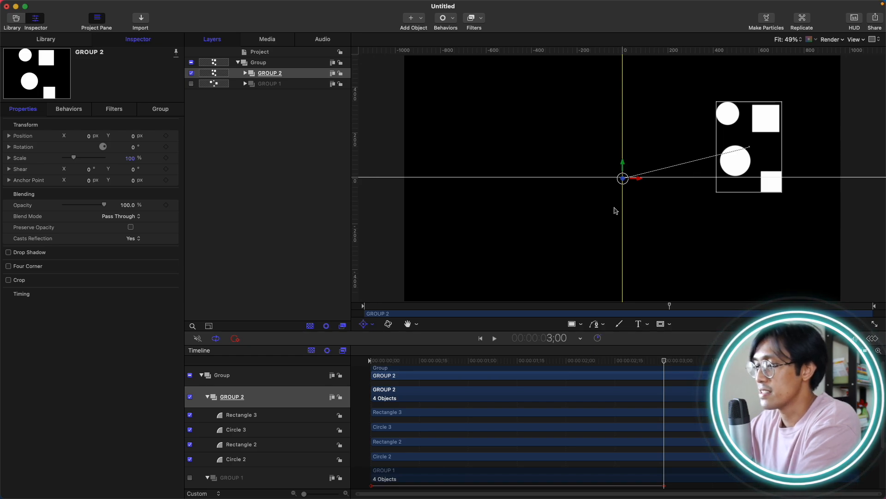
pyautogui.click(374, 325)
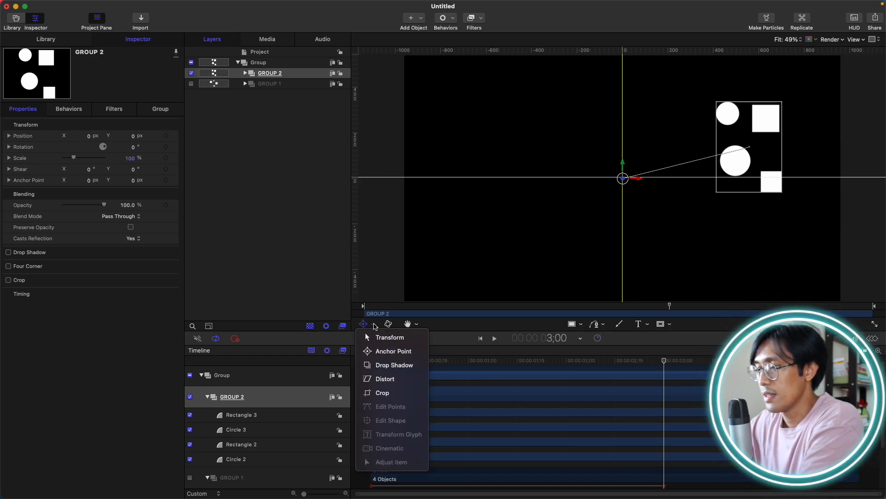
pyautogui.click(388, 336)
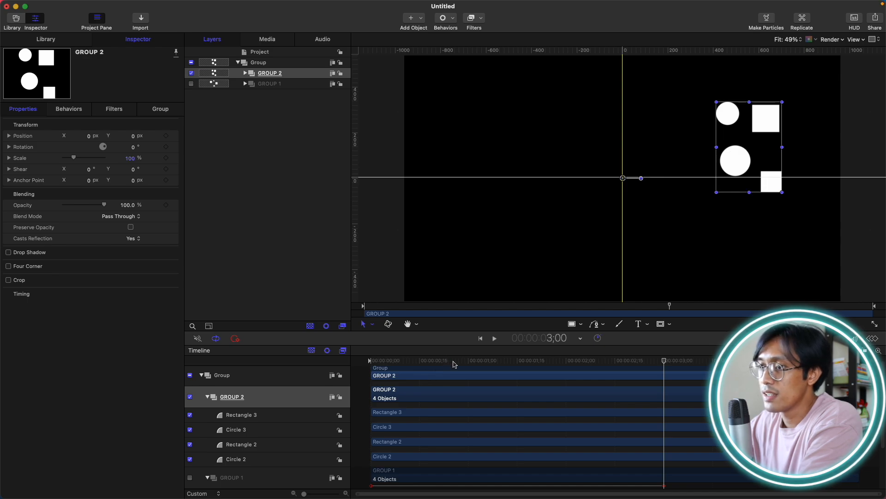
pyautogui.moveTo(454, 365); pyautogui.dragTo(325, 356)
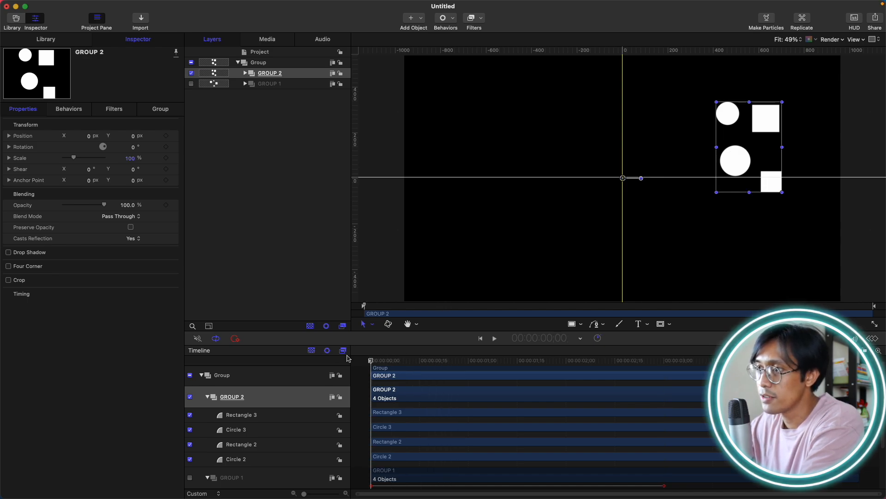
pyautogui.click(166, 158)
pyautogui.moveTo(637, 361); pyautogui.dragTo(665, 365)
pyautogui.click(166, 157)
pyautogui.press('Home')
pyautogui.moveTo(73, 158); pyautogui.dragTo(63, 157)
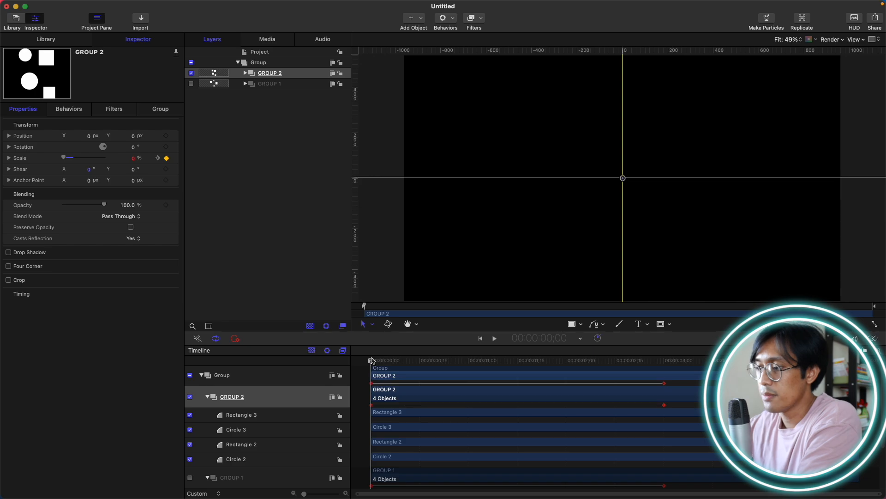
# Scrub the timeline while toggling each group's visibility to compare the two groups' scale animations.
pyautogui.moveTo(372, 360); pyautogui.dragTo(664, 365)
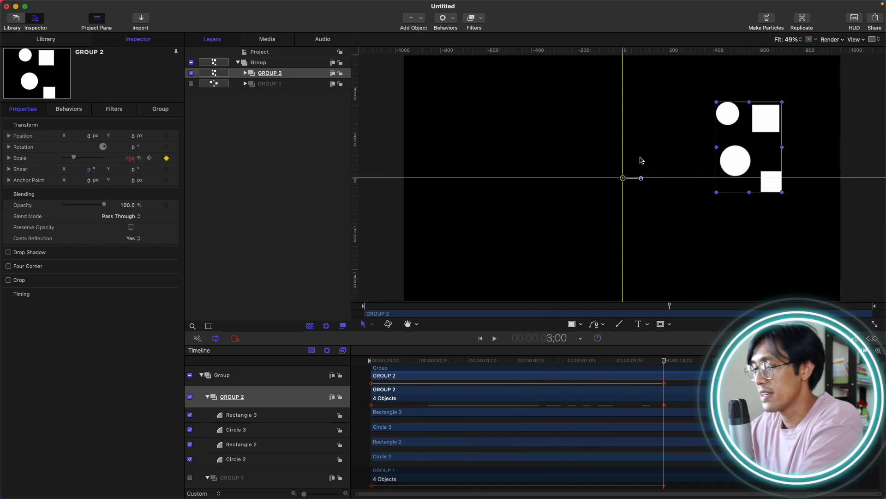
pyautogui.click(191, 73)
pyautogui.click(191, 84)
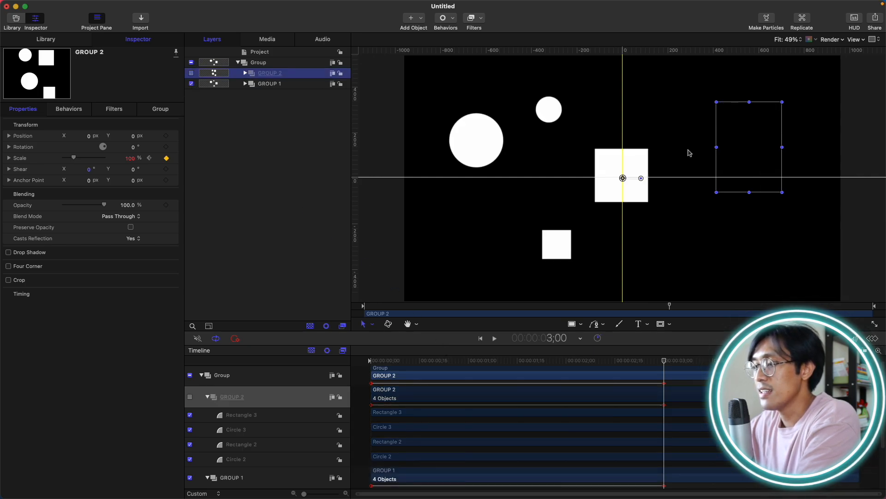
pyautogui.click(464, 362)
pyautogui.moveTo(460, 361); pyautogui.dragTo(549, 342)
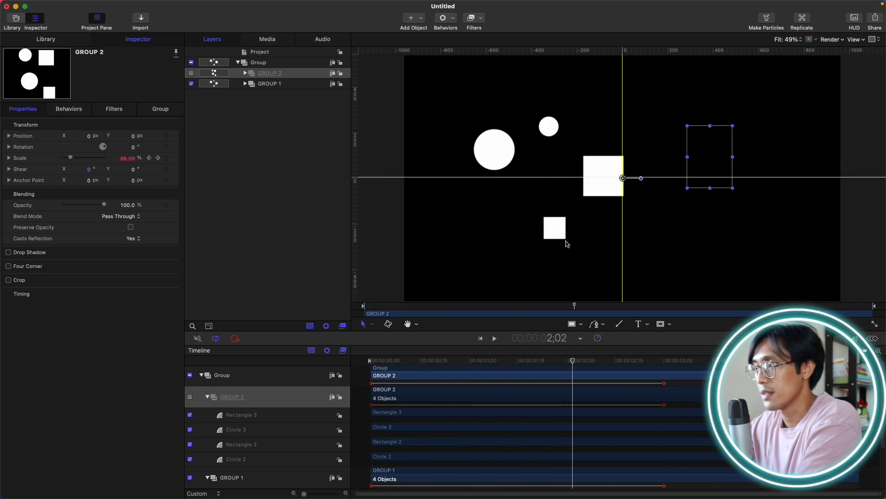
pyautogui.click(287, 84)
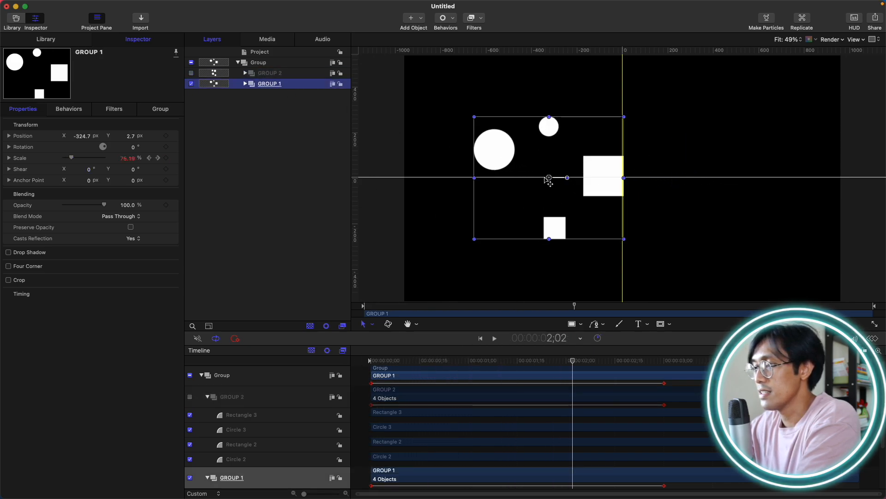
pyautogui.moveTo(421, 362); pyautogui.dragTo(669, 361)
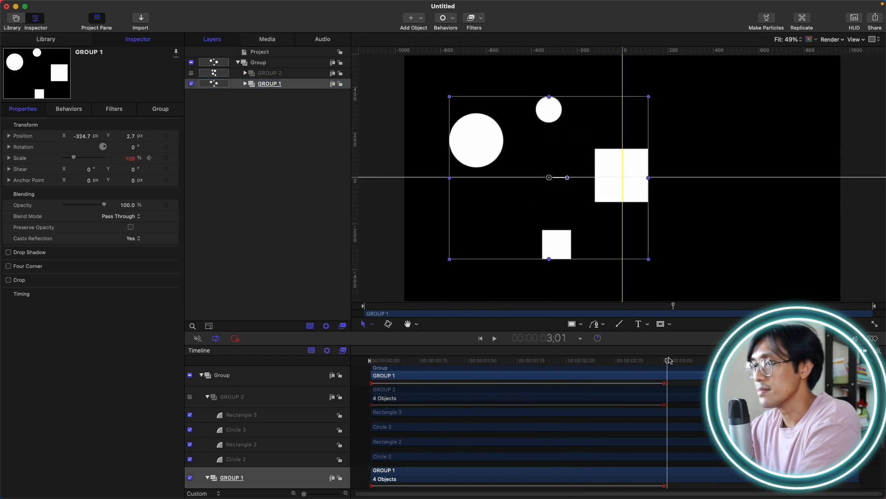
pyautogui.click(191, 73)
pyautogui.click(191, 83)
pyautogui.click(268, 73)
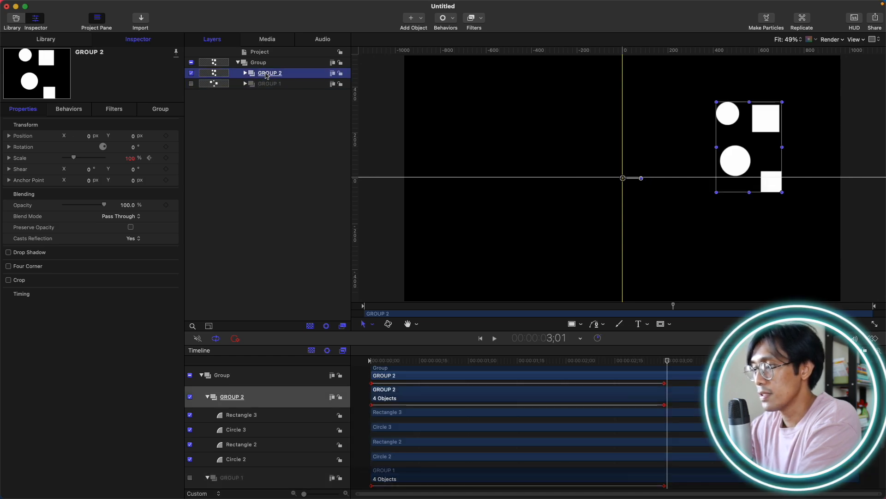
pyautogui.moveTo(670, 363)
pyautogui.mouseDown()
pyautogui.moveTo(375, 358)
pyautogui.moveTo(667, 353)
pyautogui.mouseUp()
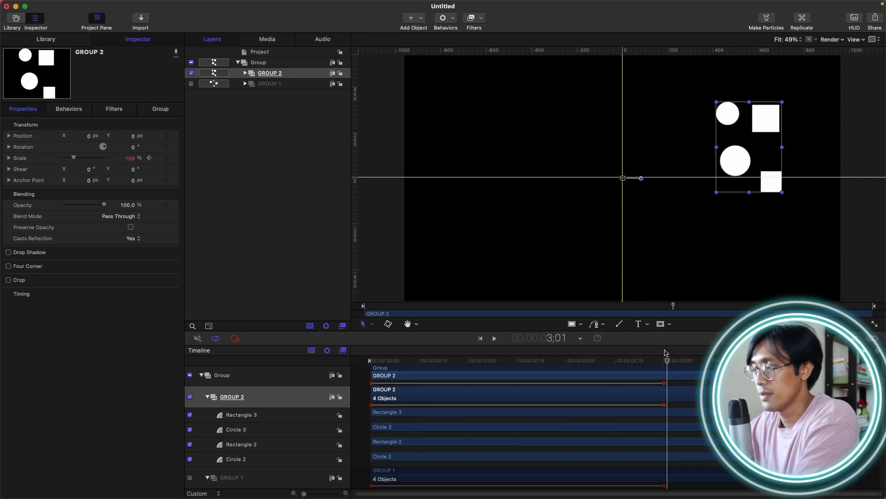
pyautogui.moveTo(667, 362); pyautogui.dragTo(666, 363)
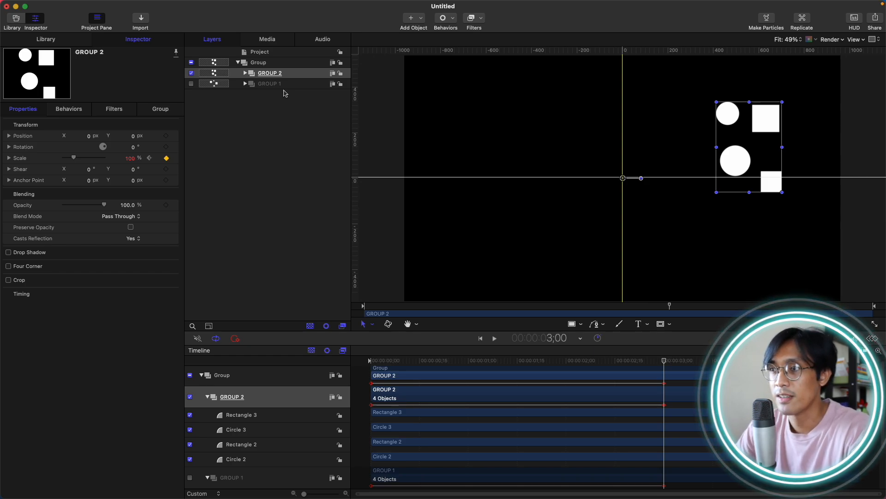
# Delete both GROUP 1 and GROUP 2 from the main Group.
pyautogui.click(191, 73)
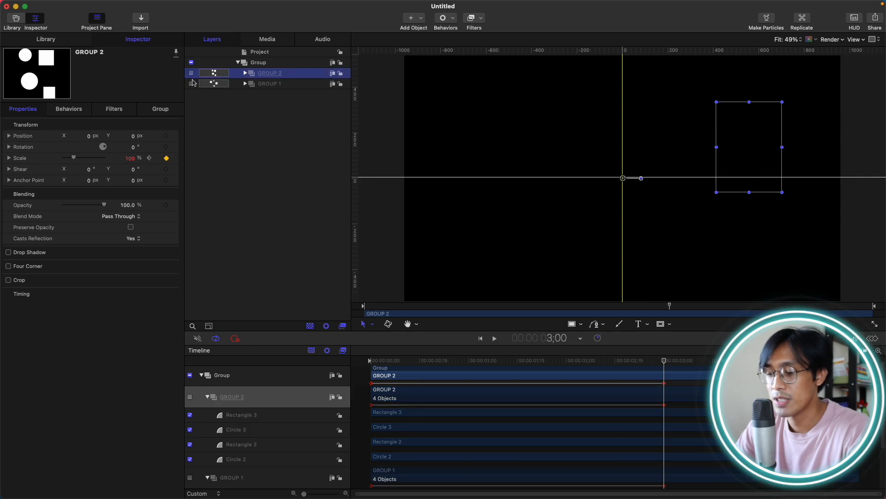
pyautogui.click(191, 84)
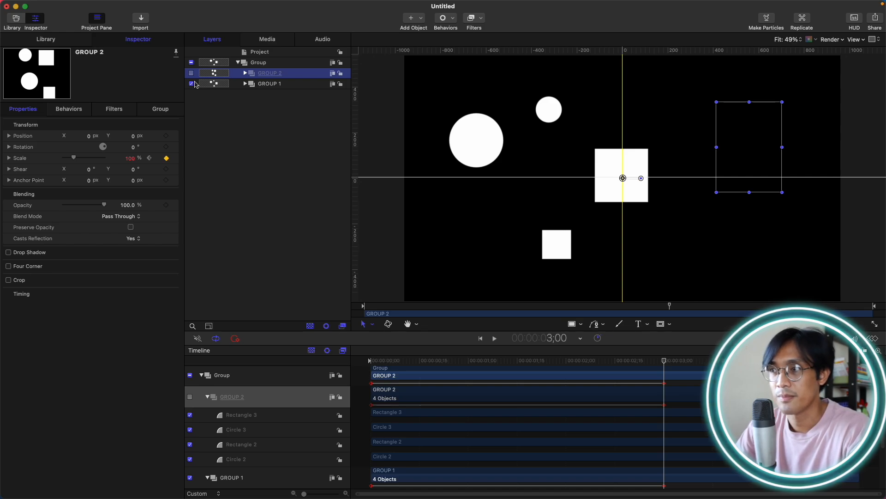
pyautogui.keyDown('shift'); pyautogui.click(280, 83); pyautogui.keyUp('shift')
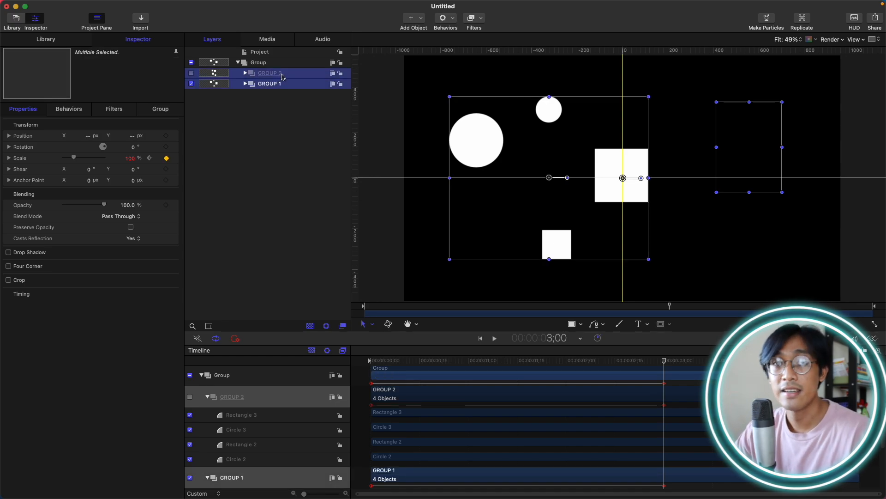
pyautogui.press('Delete')
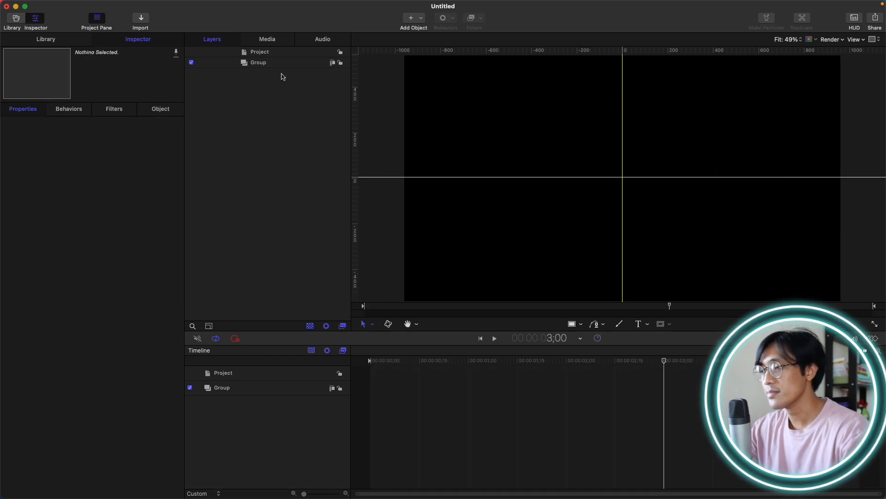
# Draw a circle in the upper-left area of the canvas inside the Group.
pyautogui.moveTo(507, 365); pyautogui.dragTo(270, 360)
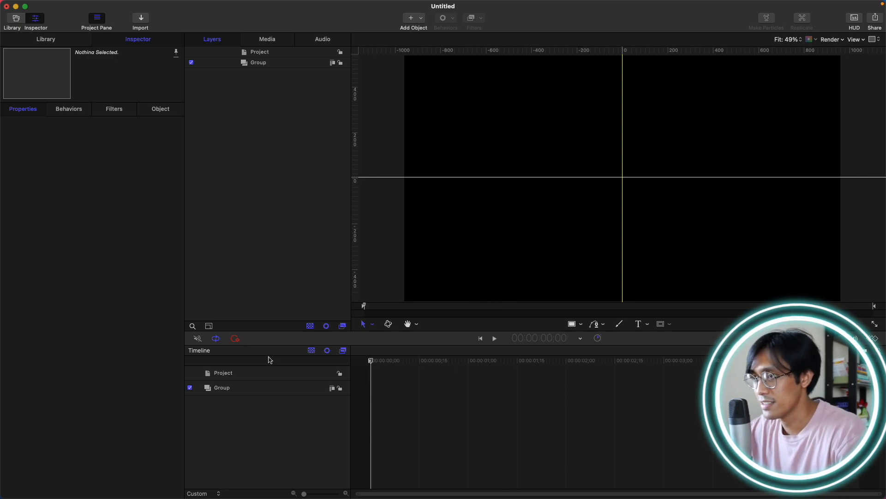
pyautogui.click(277, 63)
pyautogui.press('c')
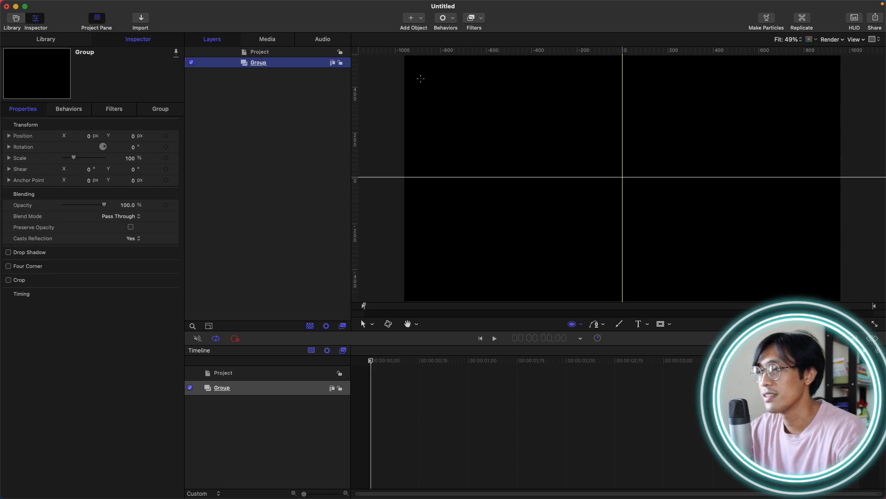
pyautogui.moveTo(421, 79); pyautogui.dragTo(496, 154)
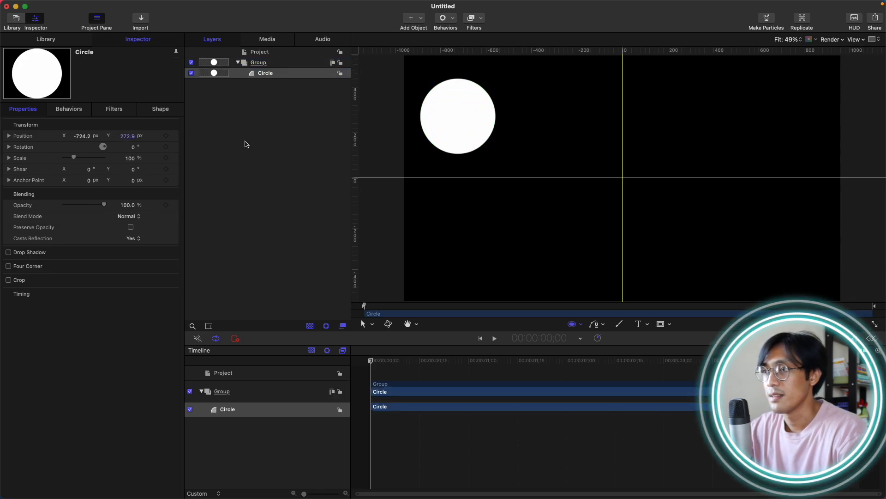
pyautogui.click(264, 122)
# Group the circle into a new nested group and undo the grouping.
pyautogui.click(272, 73)
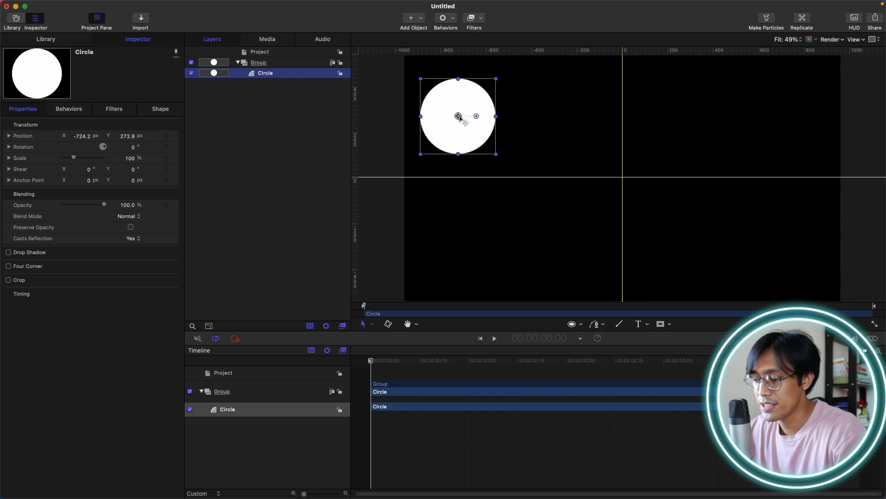
pyautogui.press('super+shift+g')
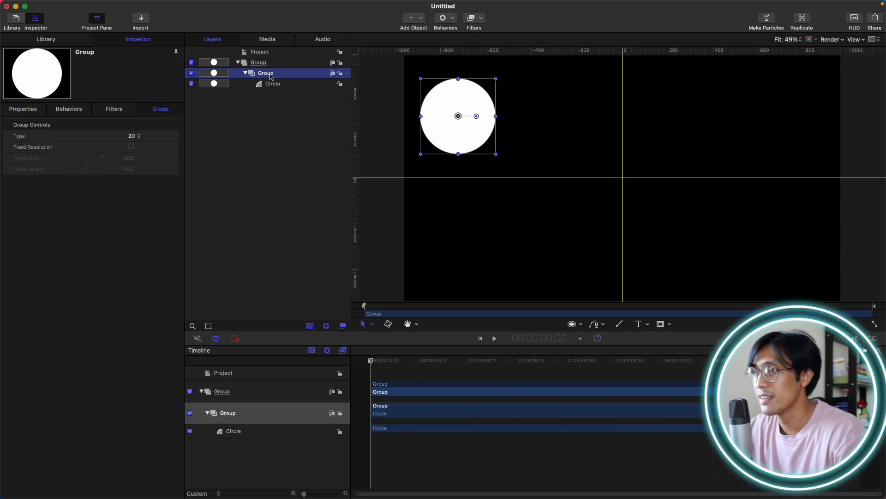
pyautogui.click(246, 73)
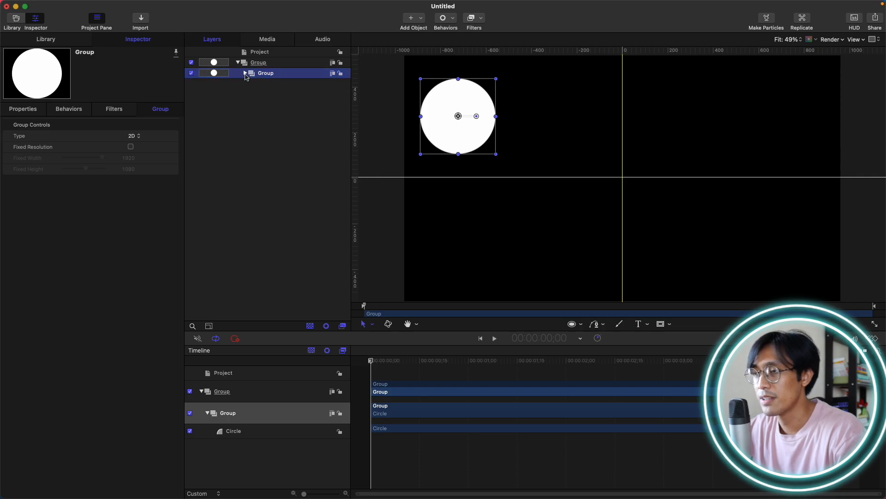
pyautogui.click(245, 74)
pyautogui.press('super+z')
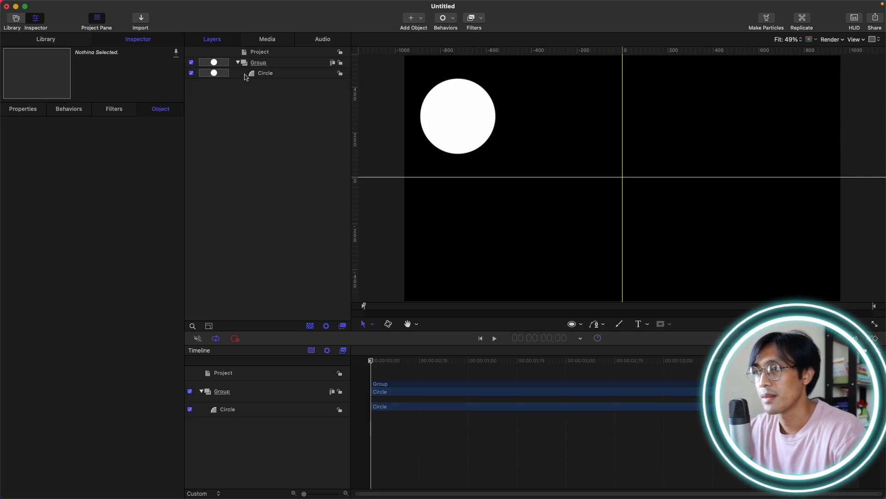
# Nest the circle in a new group and open that group's transform properties.
pyautogui.click(276, 74)
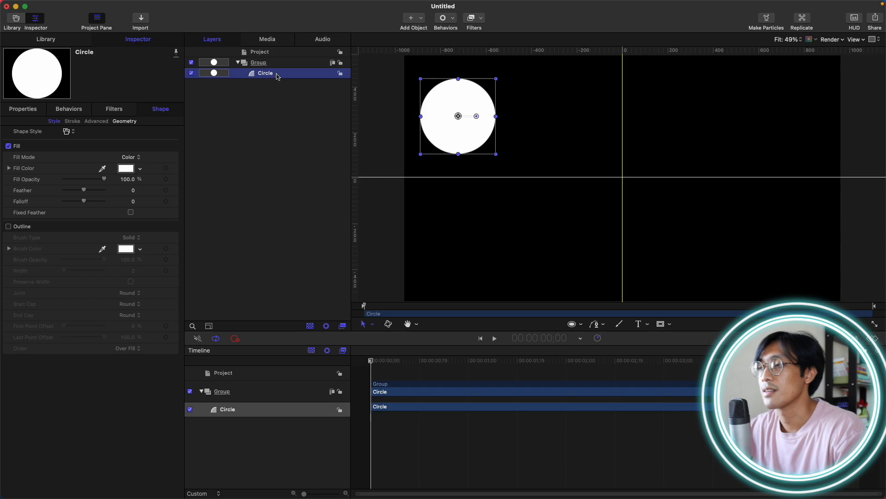
pyautogui.press('super+shift+g')
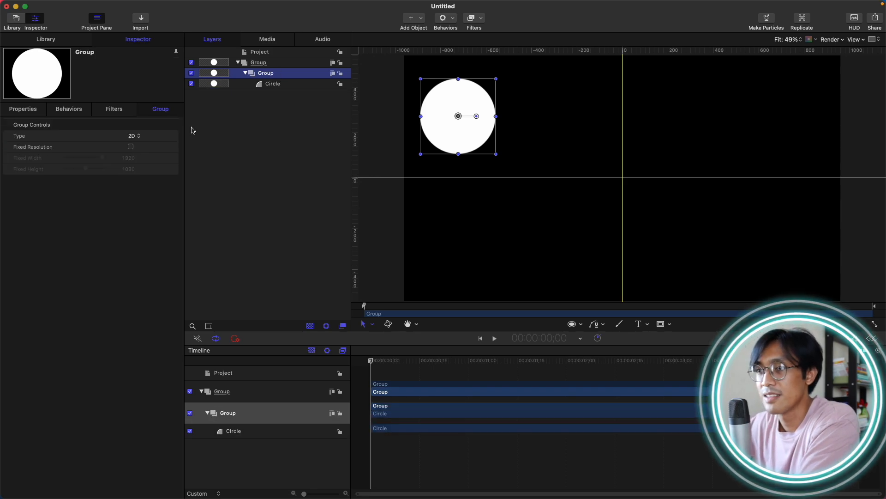
pyautogui.click(26, 111)
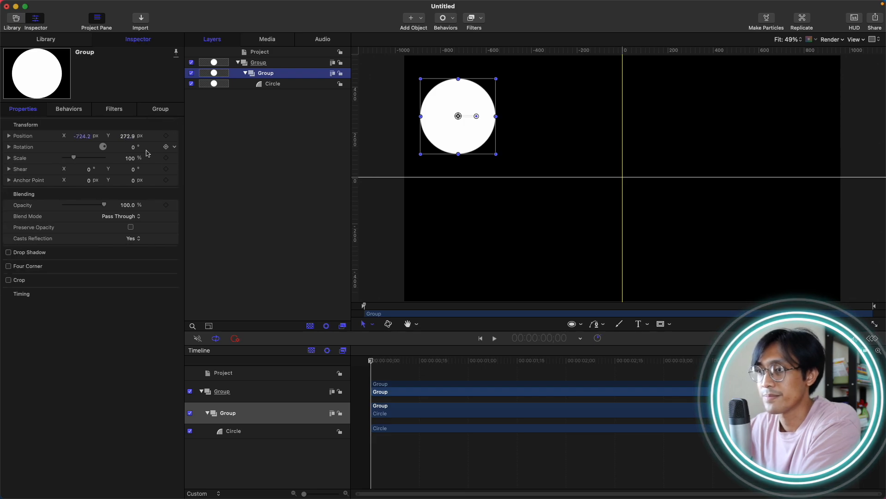
# Keyframe the nested group's scale from 0% at the start to 100% at 2:00 and preview the animation.
pyautogui.click(166, 158)
pyautogui.moveTo(400, 361); pyautogui.dragTo(567, 361)
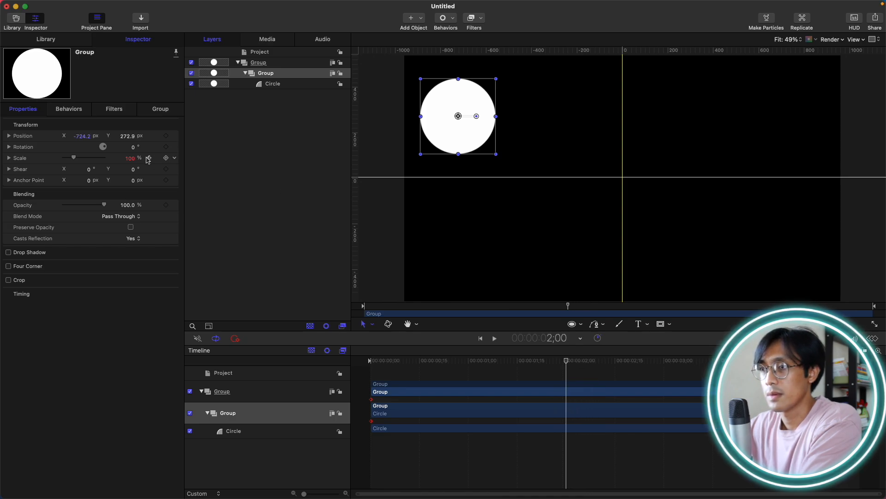
pyautogui.click(165, 159)
pyautogui.press('Home')
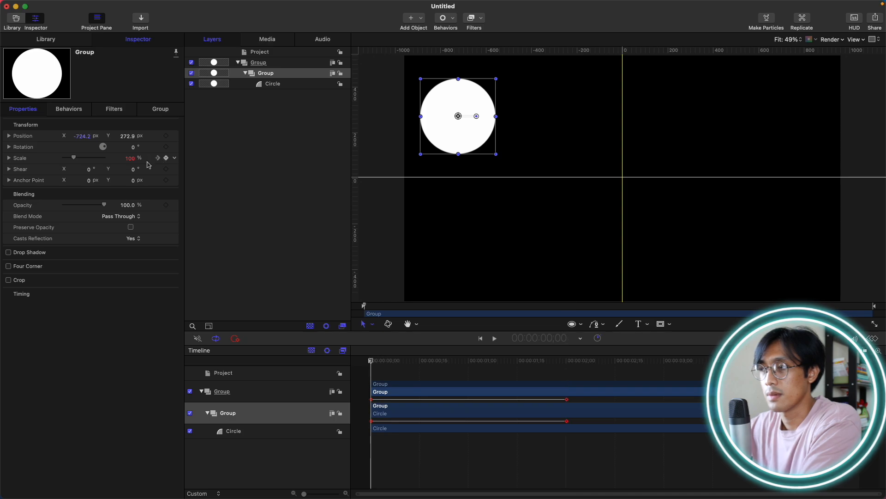
pyautogui.moveTo(74, 158); pyautogui.dragTo(4, 164)
pyautogui.press('space')
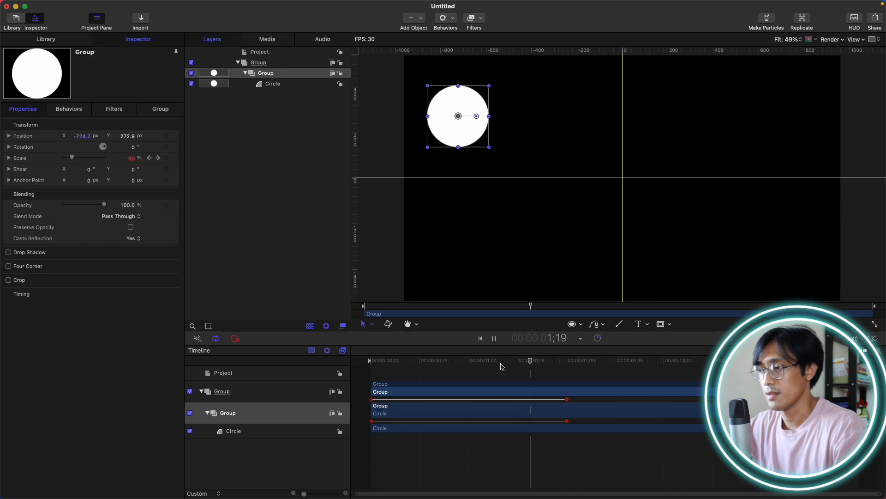
pyautogui.press('space')
pyautogui.moveTo(544, 361); pyautogui.dragTo(567, 341)
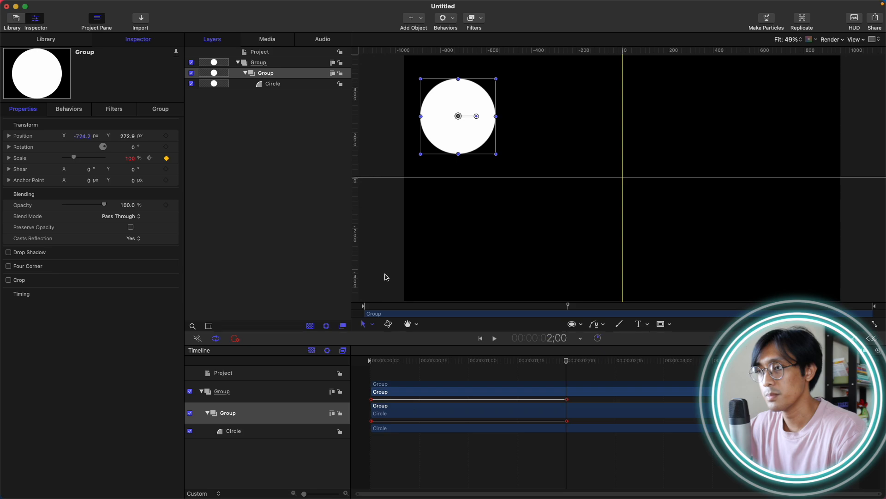
# Collapse and delete the nested group containing the circle.
pyautogui.click(262, 105)
pyautogui.click(246, 73)
pyautogui.click(246, 73)
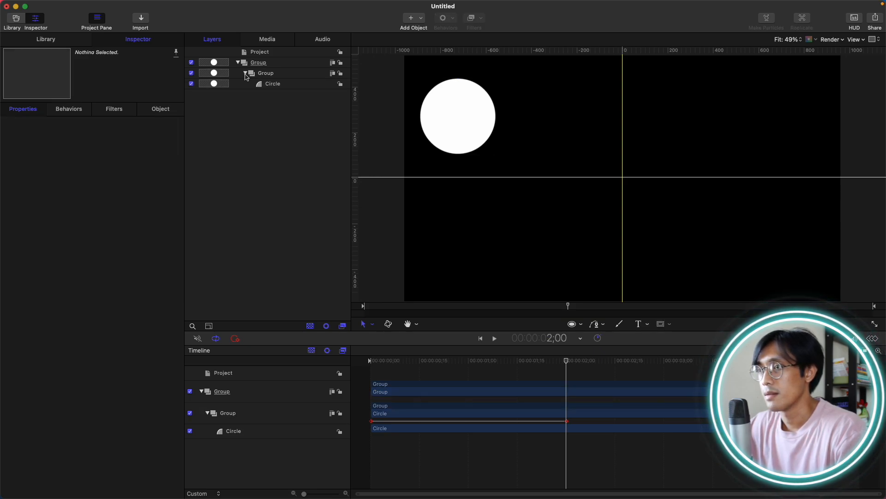
pyautogui.click(245, 73)
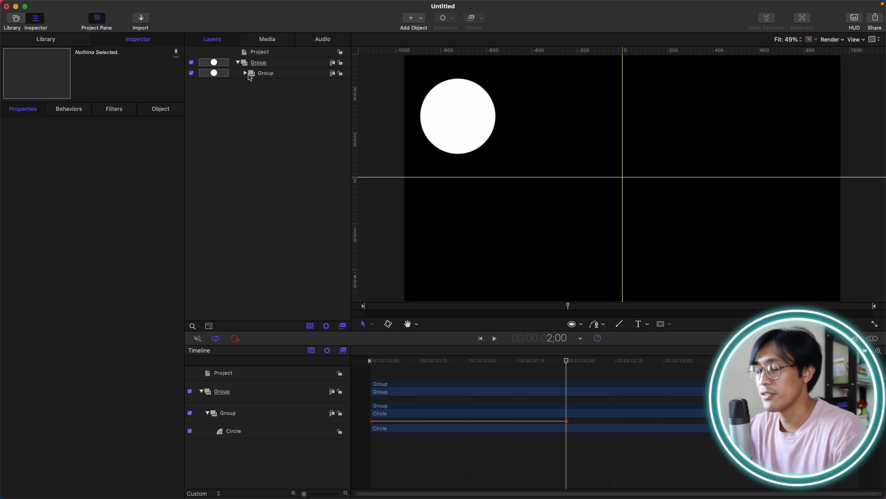
pyautogui.click(250, 75)
pyautogui.press('Delete')
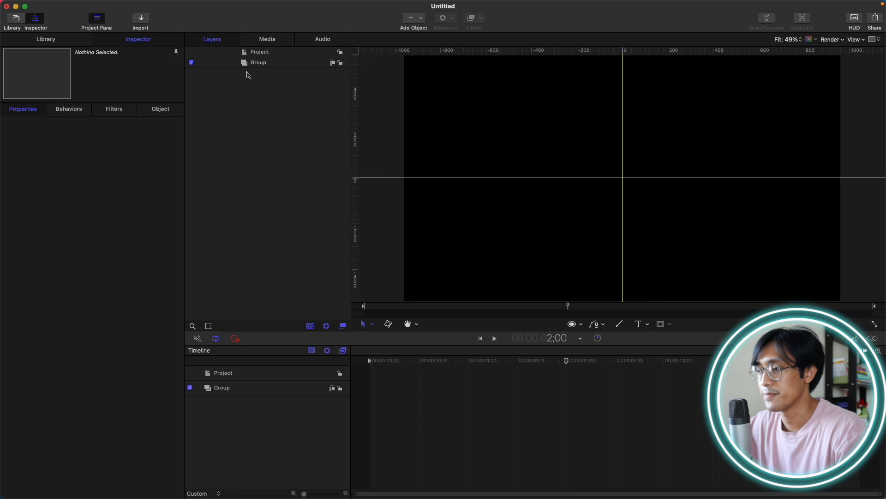
# Draw a circle inside the Group and move it to the lower-right area of the canvas.
pyautogui.moveTo(449, 365); pyautogui.dragTo(370, 362)
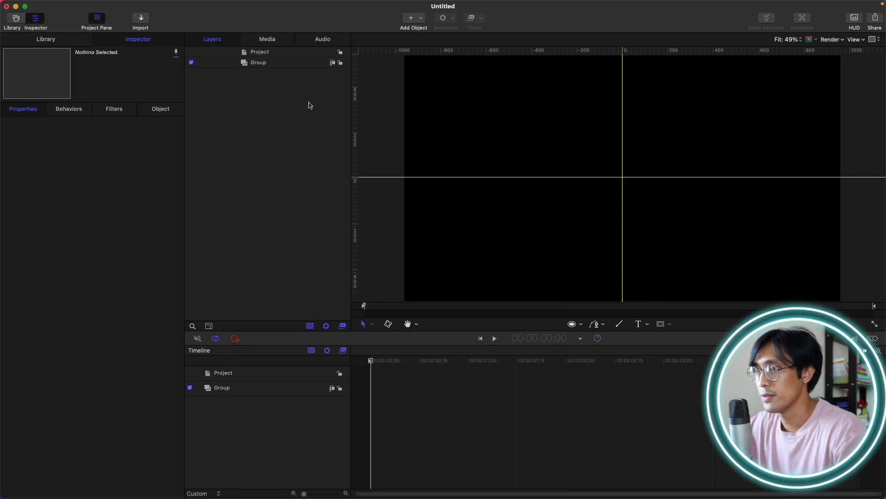
pyautogui.click(298, 68)
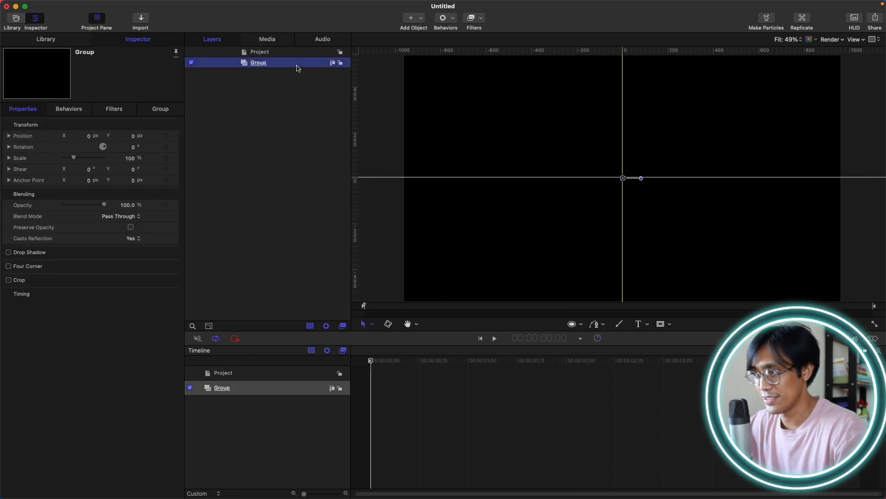
pyautogui.press('c')
pyautogui.moveTo(571, 151)
pyautogui.mouseDown()
pyautogui.moveTo(628, 209)
pyautogui.moveTo(656, 213)
pyautogui.mouseUp()
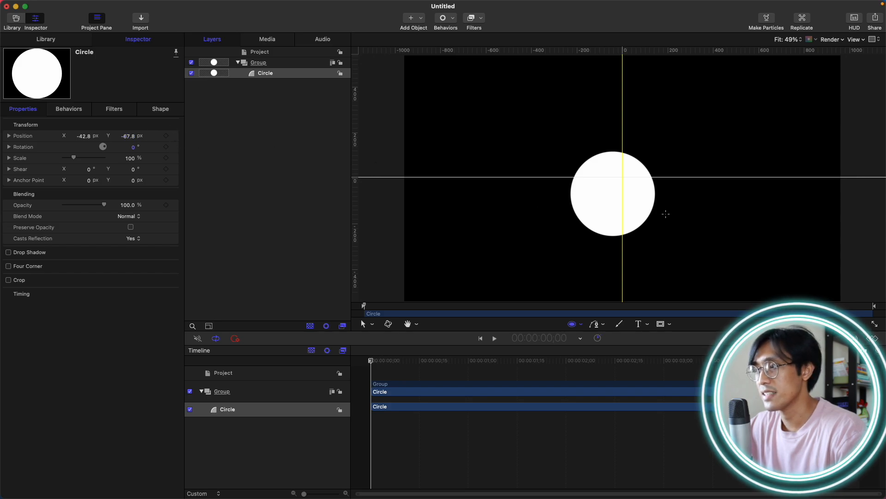
pyautogui.press('s')
pyautogui.moveTo(616, 195); pyautogui.dragTo(758, 252)
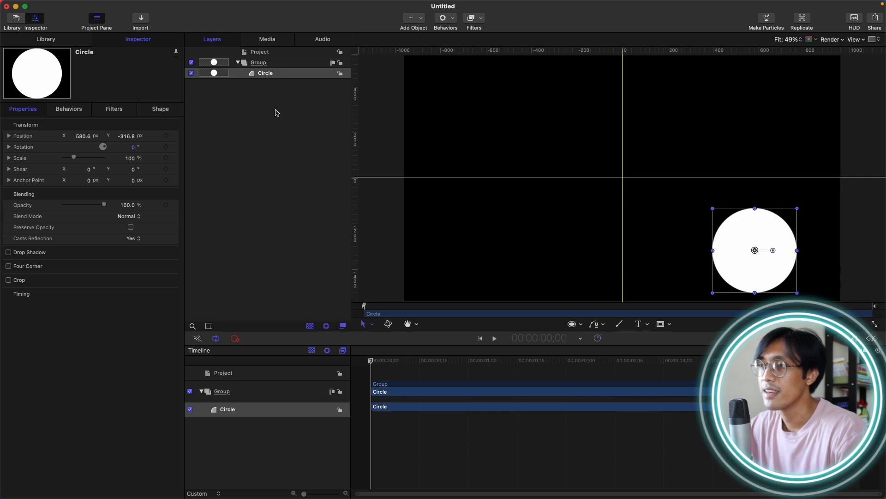
# Create a new group inside the main Group and move the circle into it.
pyautogui.click(282, 75)
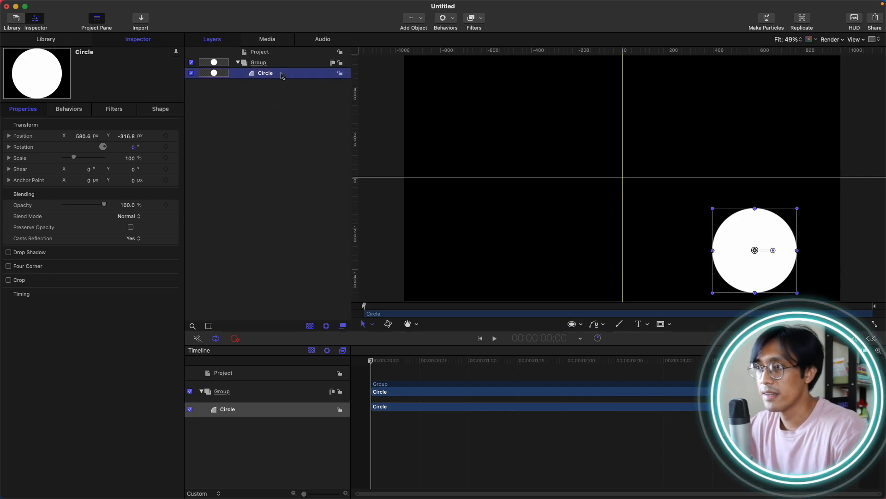
pyautogui.press('super+shift+n')
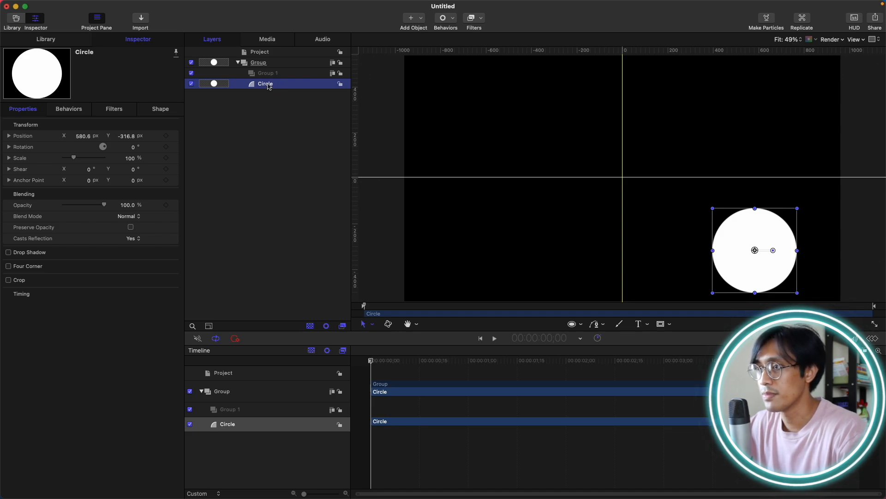
pyautogui.moveTo(273, 86)
pyautogui.mouseDown()
pyautogui.moveTo(258, 70)
pyautogui.moveTo(267, 74)
pyautogui.mouseUp()
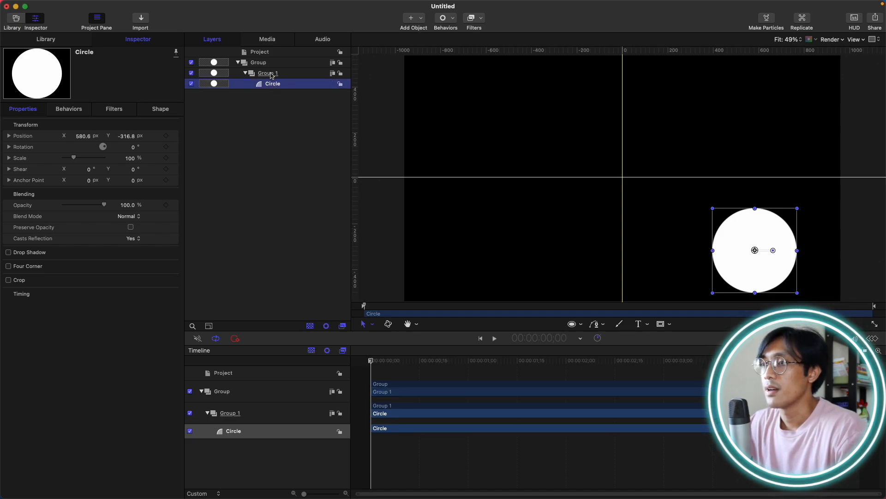
# Keyframe Group 1's scale from 0% at the start to 100% at 1:26.
pyautogui.click(281, 123)
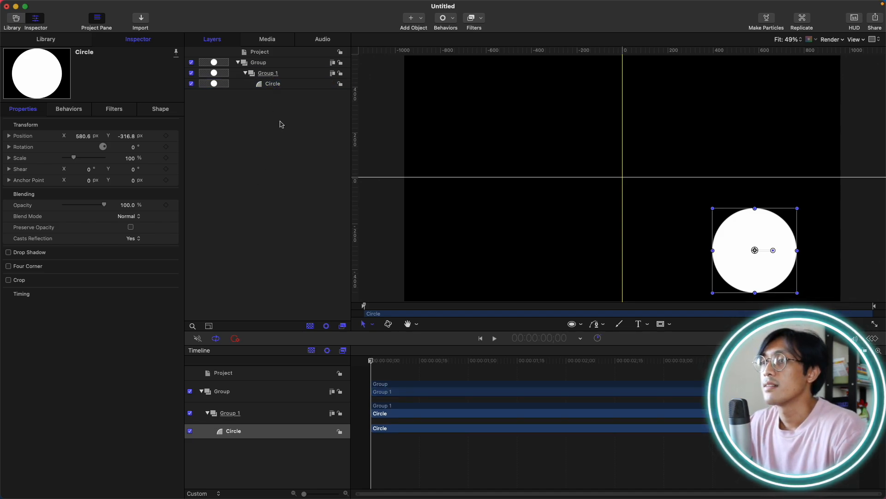
pyautogui.click(283, 78)
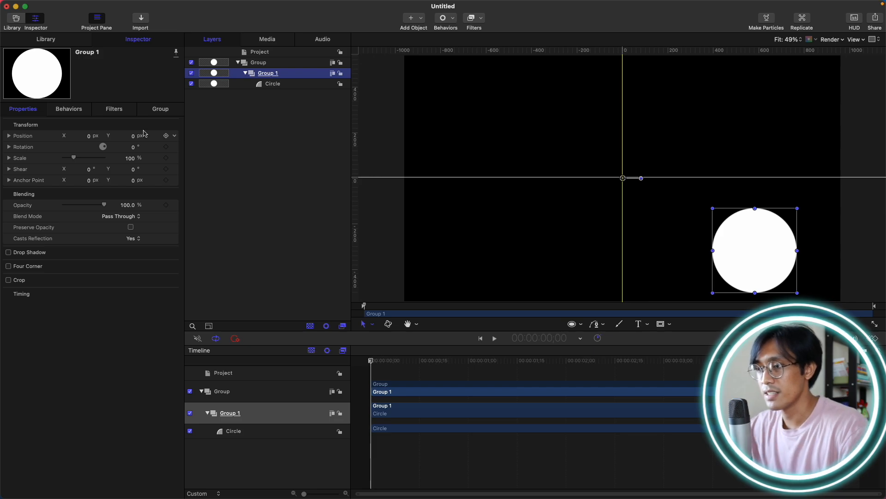
pyautogui.click(166, 158)
pyautogui.click(555, 369)
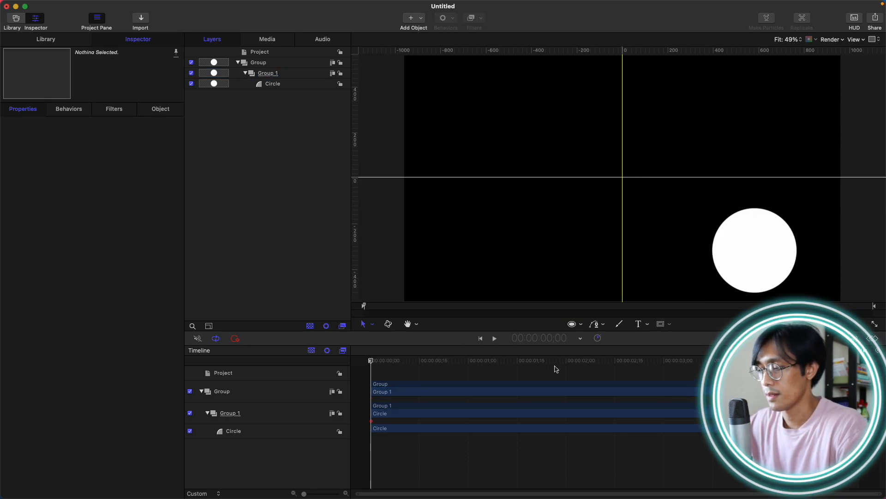
pyautogui.click(554, 364)
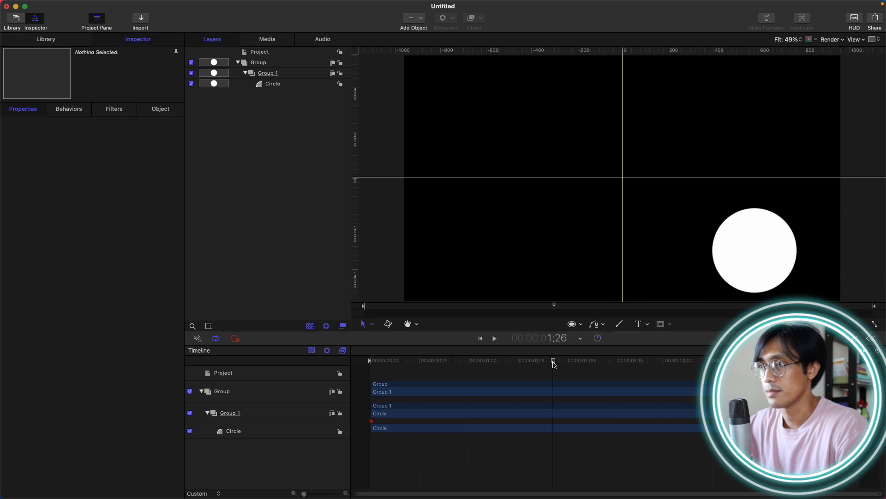
pyautogui.click(302, 75)
pyautogui.click(167, 158)
pyautogui.press('Home')
pyautogui.moveTo(73, 160); pyautogui.dragTo(52, 173)
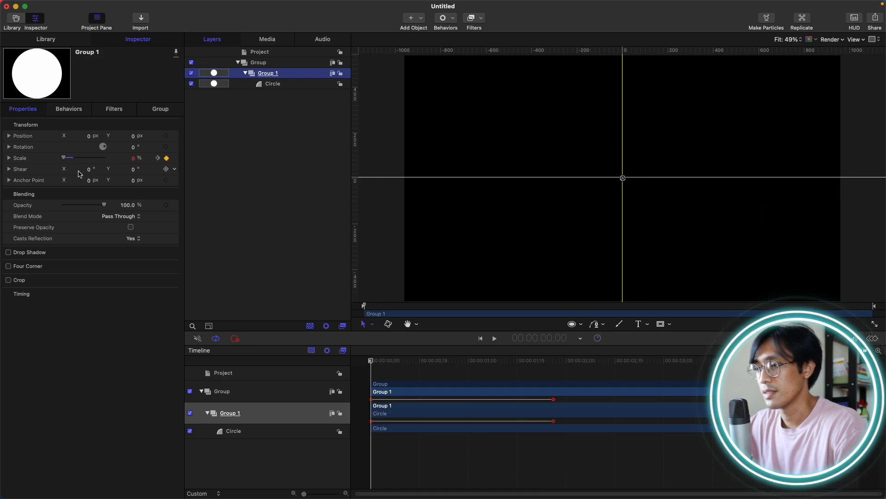
pyautogui.moveTo(374, 362); pyautogui.dragTo(554, 371)
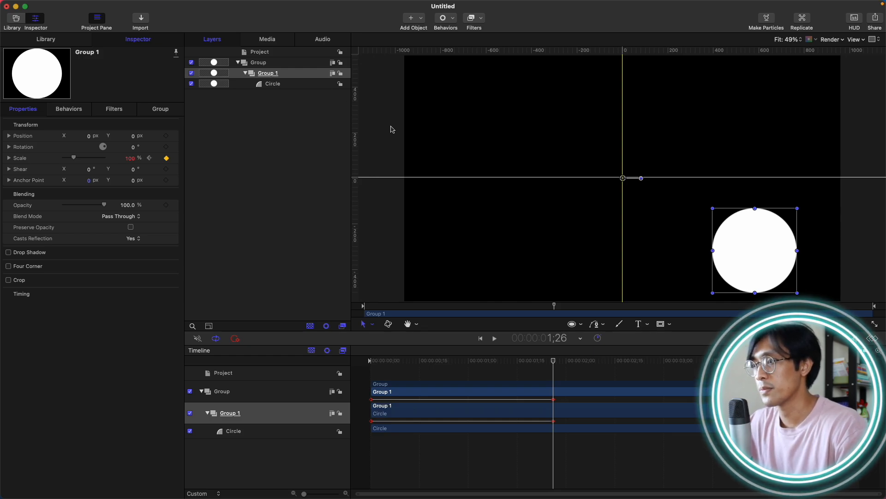
# Draw a rectangle in the upper-left area inside Group 1 and make it start at the beginning of the timeline.
pyautogui.press('r')
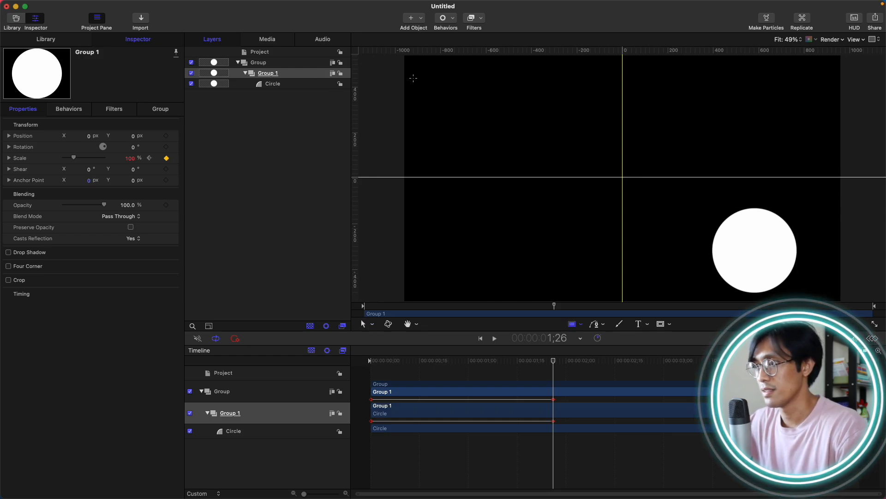
pyautogui.moveTo(420, 72); pyautogui.dragTo(475, 126)
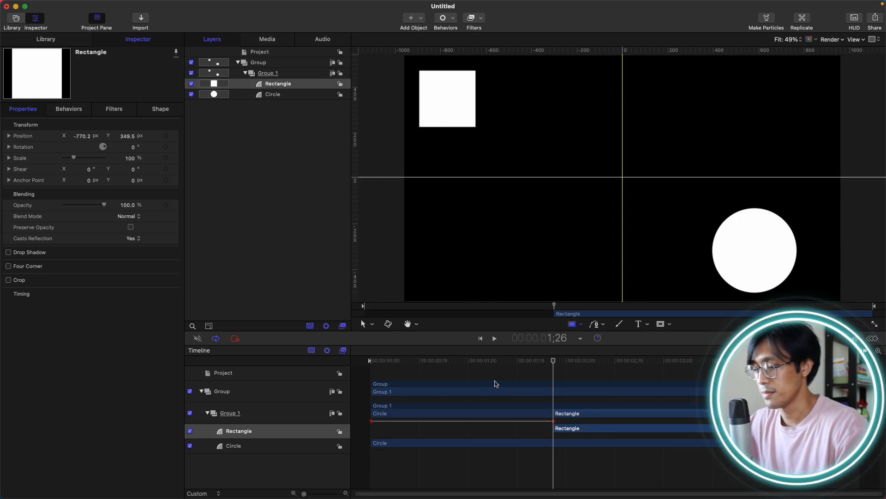
pyautogui.moveTo(525, 360); pyautogui.dragTo(202, 353)
pyautogui.press('i')
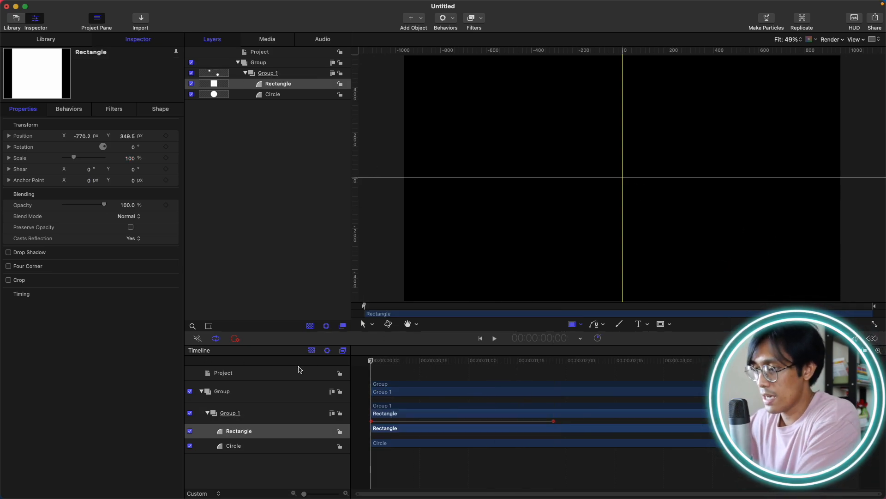
pyautogui.moveTo(371, 361); pyautogui.dragTo(563, 365)
# Add a Hexagon shape from the Library's Shapes to Group 1 and move it to the lower-centre of the canvas.
pyautogui.click(281, 73)
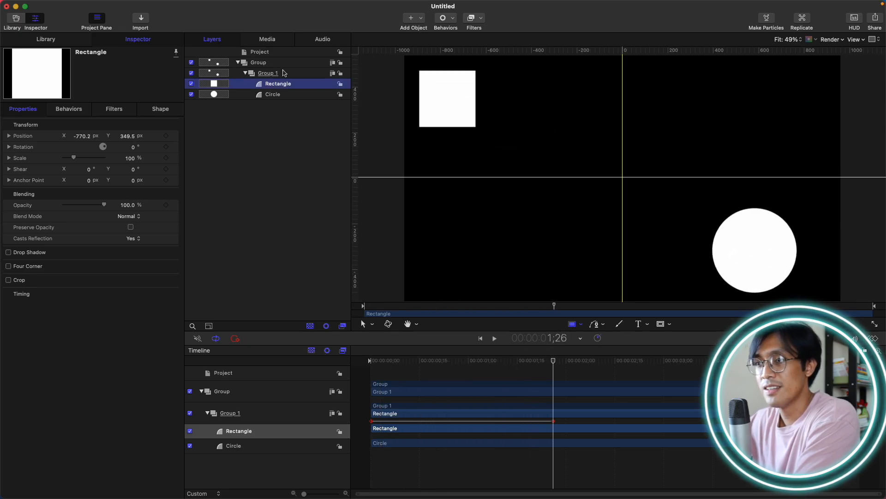
pyautogui.click(72, 42)
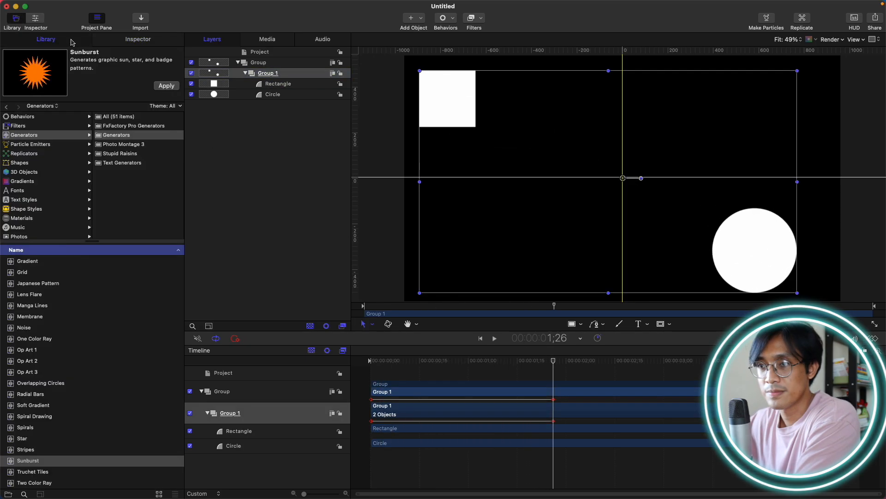
pyautogui.click(31, 164)
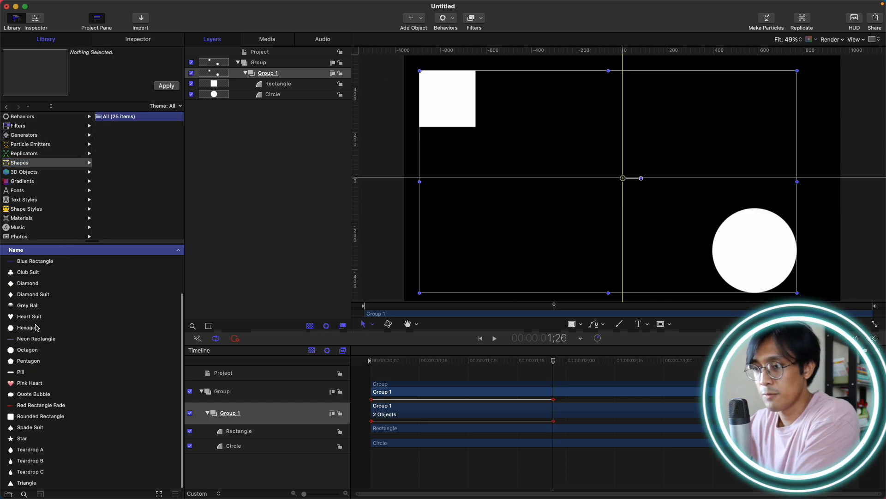
pyautogui.click(37, 329)
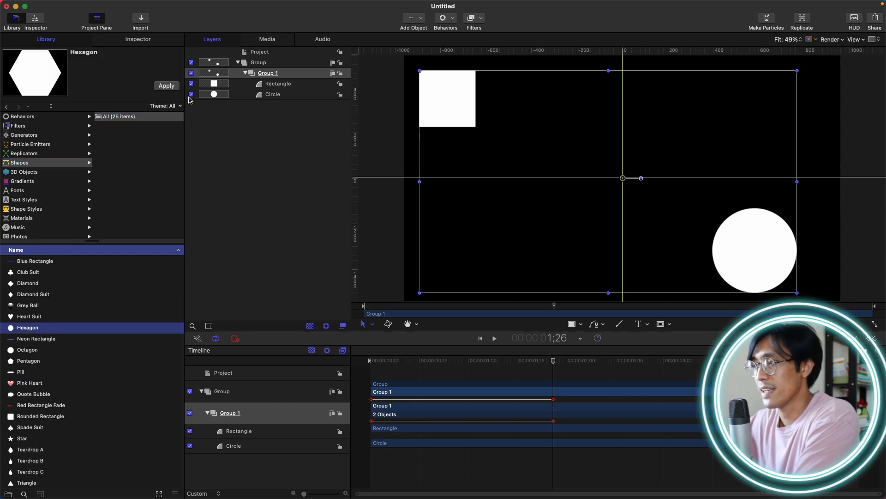
pyautogui.click(175, 86)
pyautogui.moveTo(623, 182); pyautogui.dragTo(552, 242)
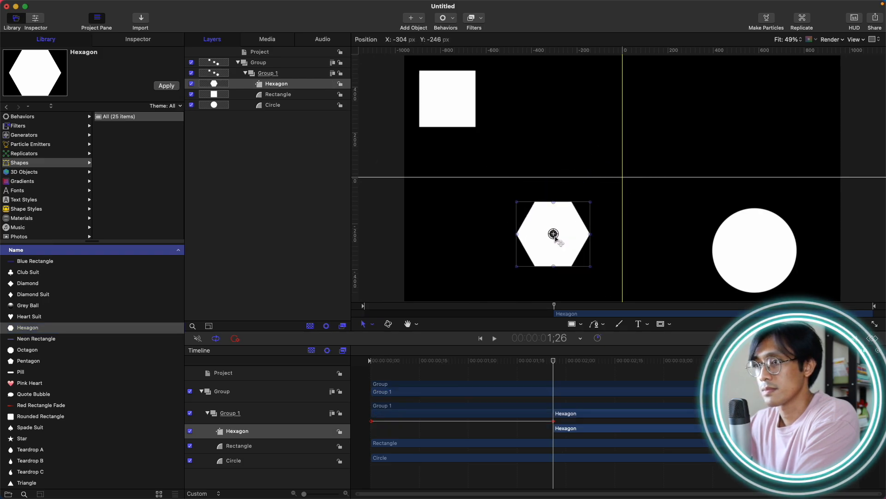
# Make the hexagon layer start at the beginning of the timeline.
pyautogui.click(141, 39)
pyautogui.moveTo(513, 364); pyautogui.dragTo(138, 350)
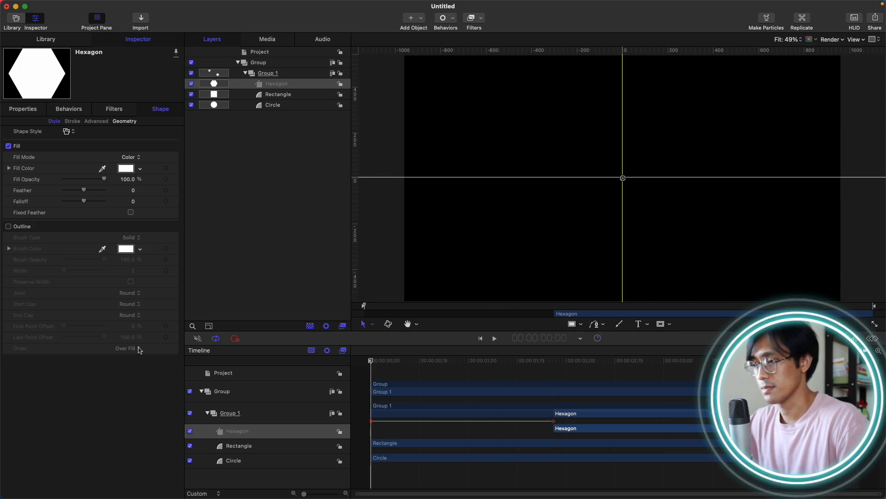
pyautogui.press('i')
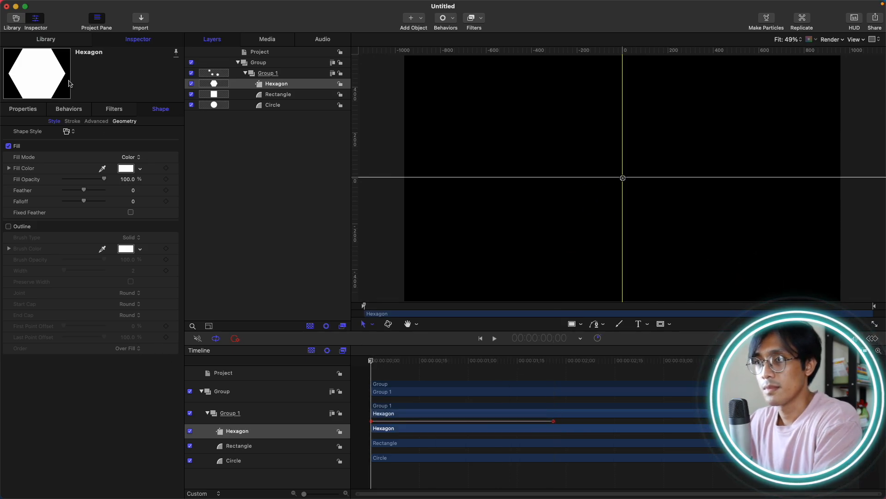
# Add a Heart Suit shape from the Library to Group 1 and move it to the upper-right area of the canvas.
pyautogui.click(56, 40)
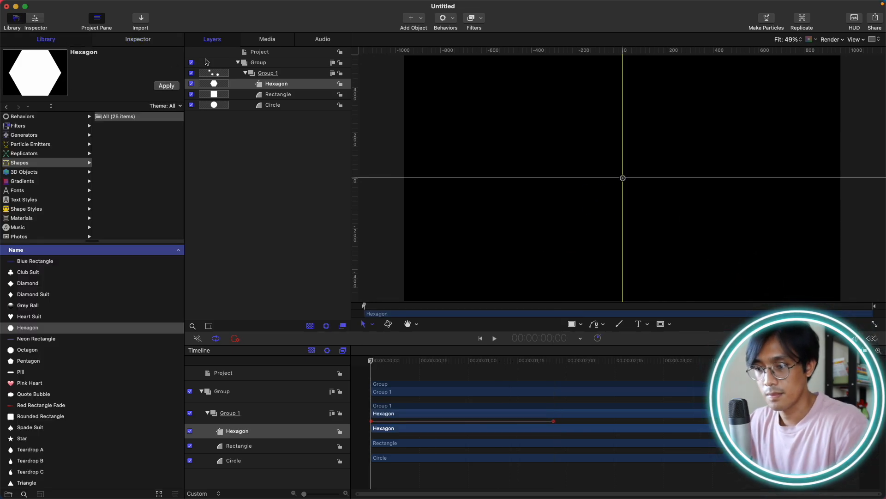
pyautogui.click(44, 317)
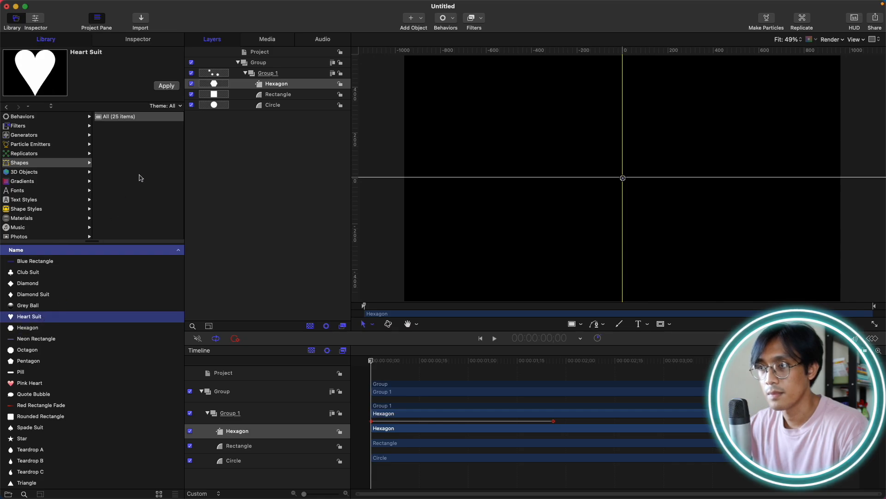
pyautogui.click(166, 86)
pyautogui.click(149, 41)
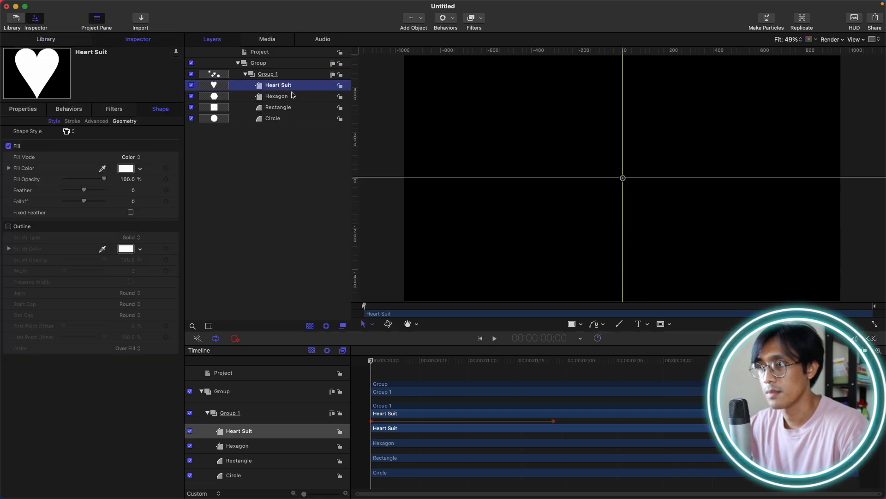
pyautogui.click(288, 96)
pyautogui.click(284, 86)
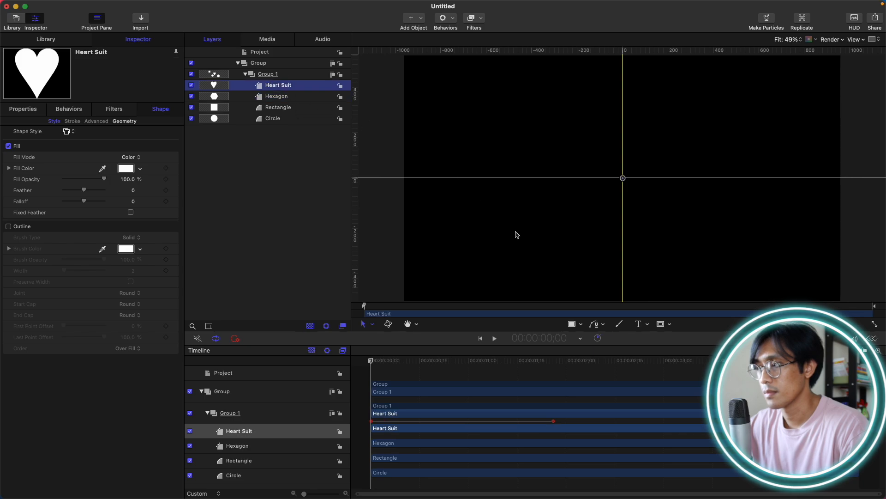
pyautogui.moveTo(474, 361); pyautogui.dragTo(523, 361)
pyautogui.moveTo(626, 175); pyautogui.dragTo(725, 107)
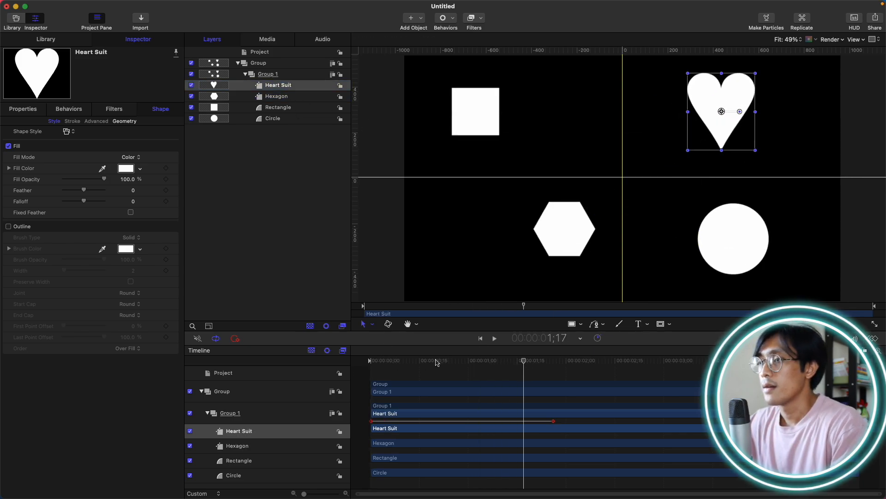
# Play the animation from the beginning and scrub the playhead back and forth to review it.
pyautogui.press('Home')
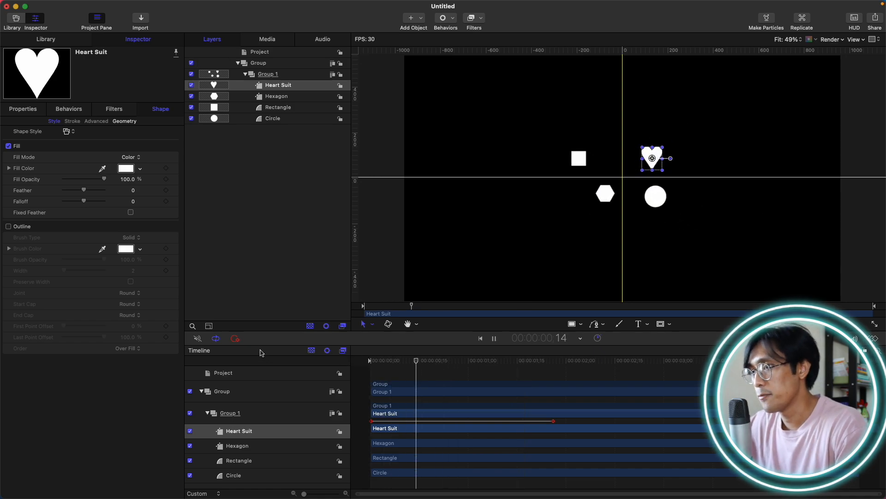
pyautogui.press('space')
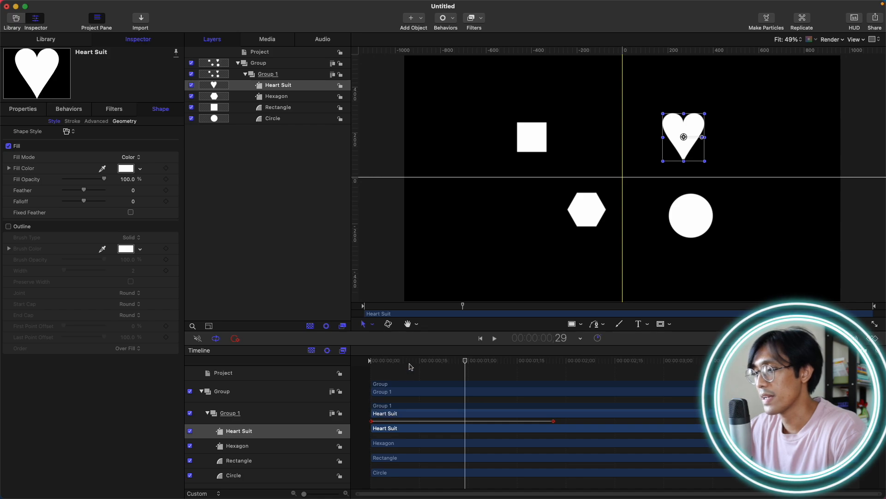
pyautogui.moveTo(412, 363); pyautogui.dragTo(293, 366)
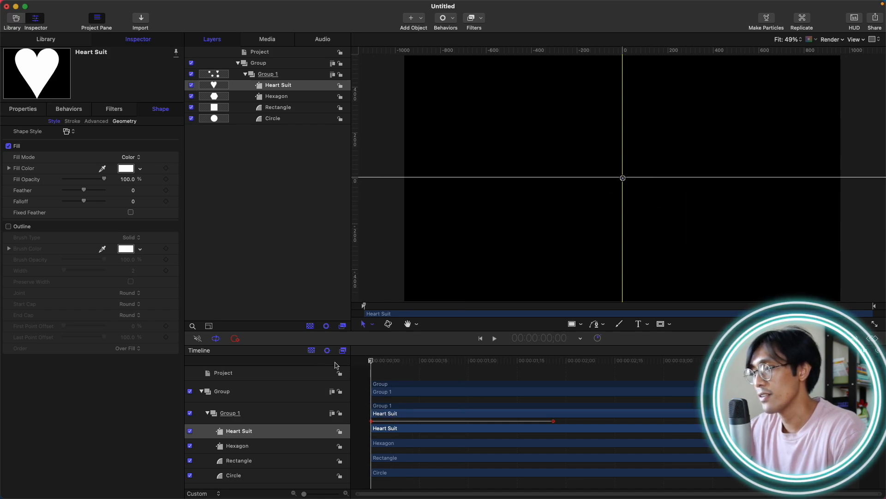
pyautogui.moveTo(371, 364); pyautogui.dragTo(376, 363)
pyautogui.moveTo(404, 360); pyautogui.dragTo(520, 355)
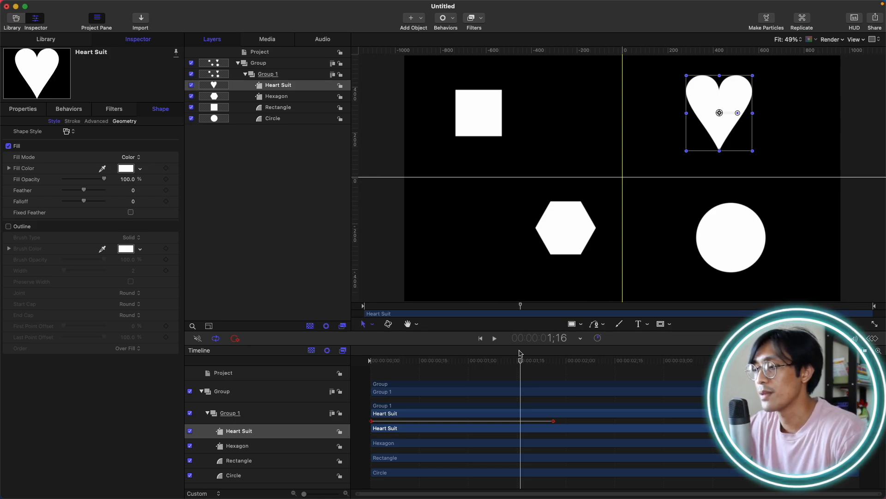
pyautogui.moveTo(510, 363); pyautogui.dragTo(529, 360)
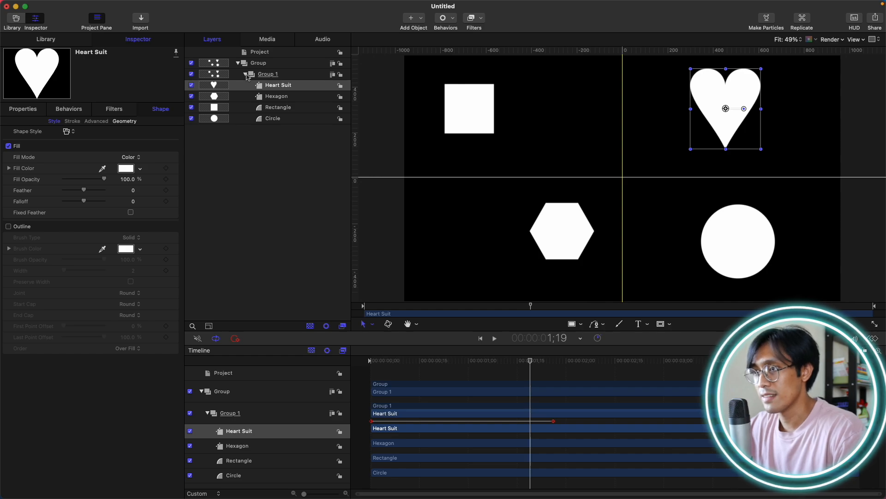
# Duplicate Group 1 and delete the heart, hexagon and rectangle copies so only the circle copy remains.
pyautogui.click(267, 77)
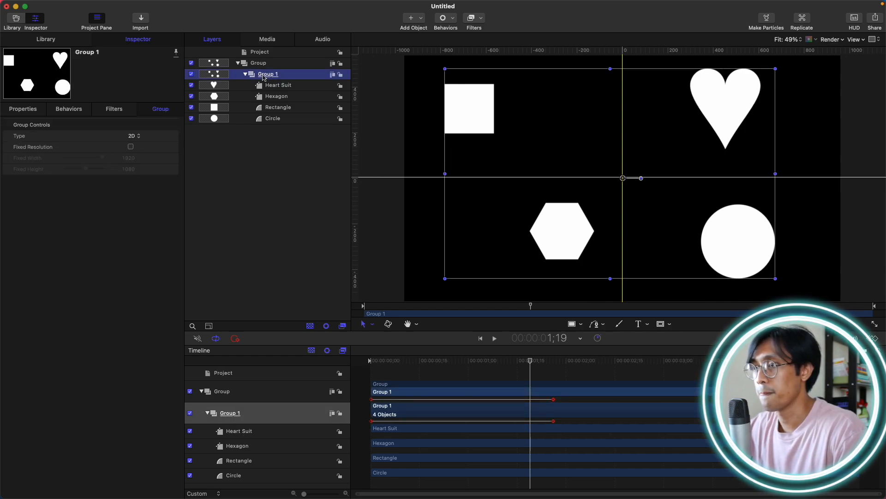
pyautogui.press('super+d')
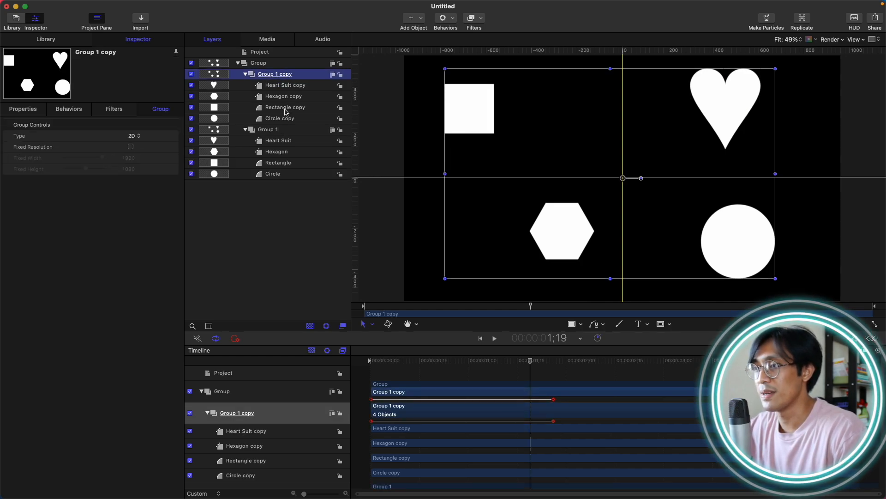
pyautogui.click(313, 108)
pyautogui.keyDown('shift'); pyautogui.click(305, 87); pyautogui.keyUp('shift')
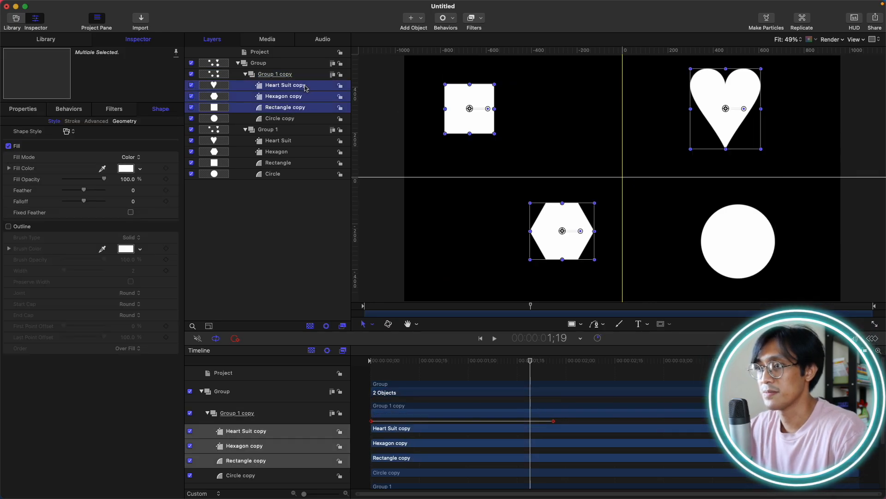
pyautogui.press('Delete')
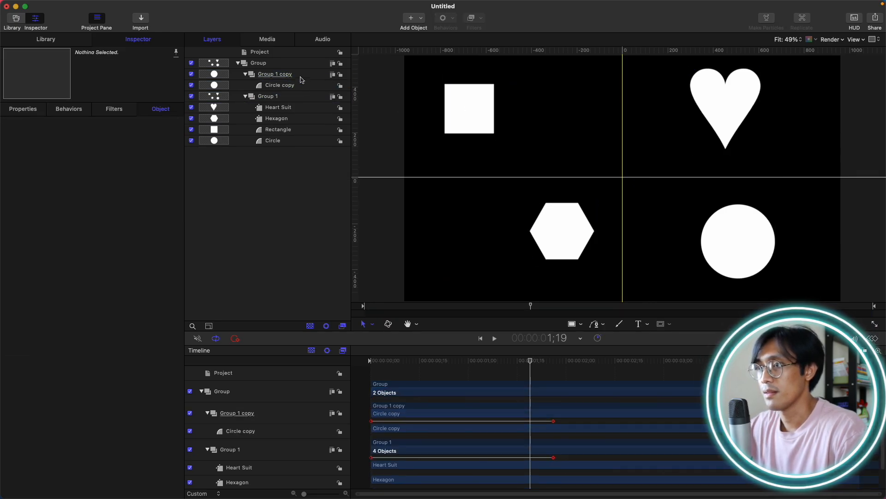
# Duplicate Group 1 a second time.
pyautogui.click(305, 76)
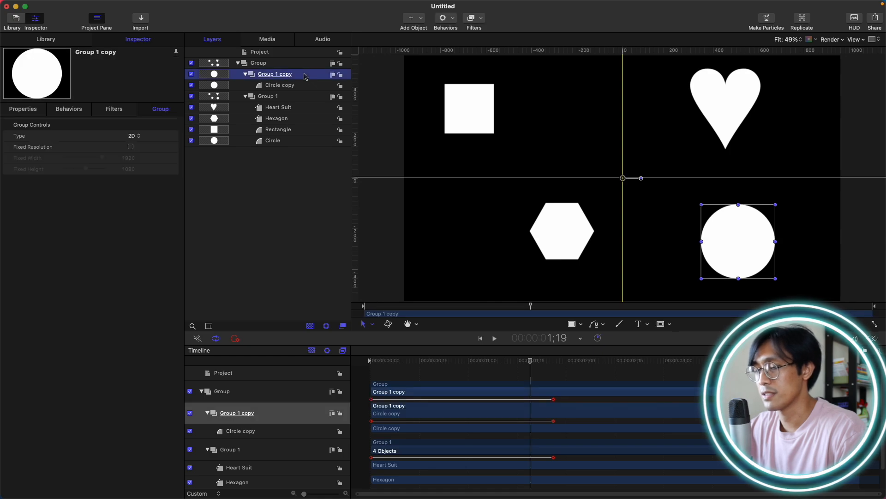
pyautogui.click(292, 98)
pyautogui.press('super+d')
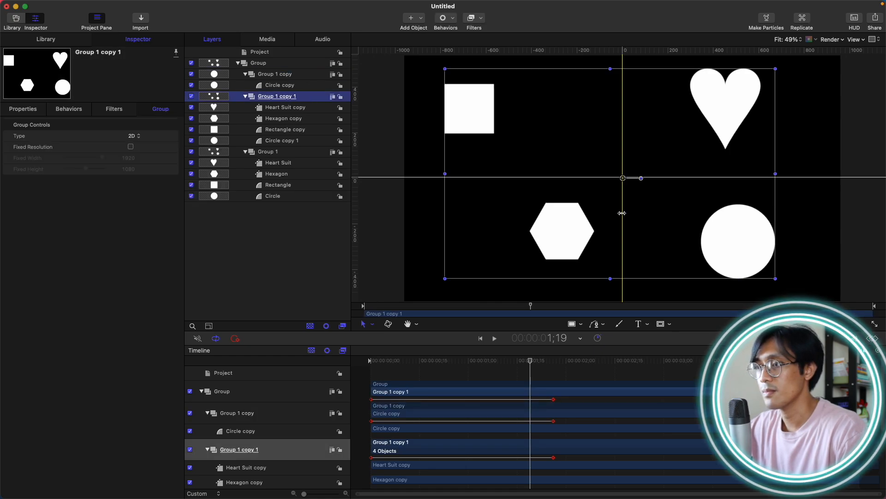
pyautogui.click(289, 129)
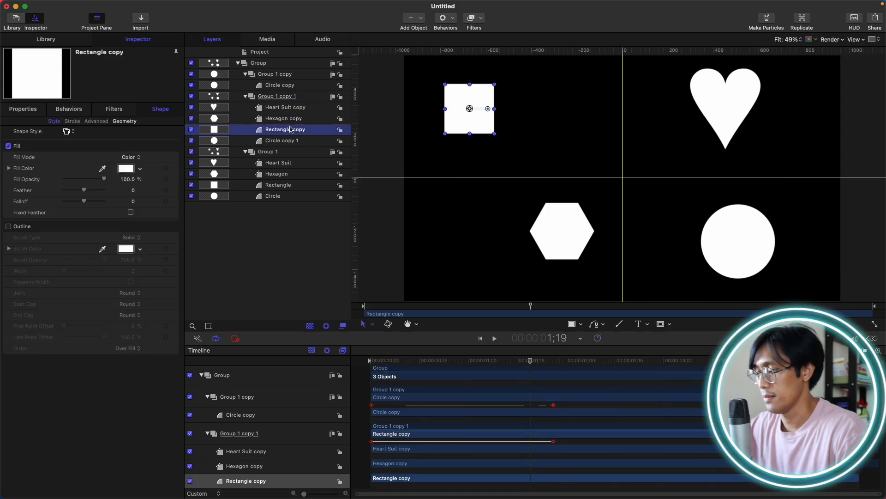
pyautogui.keyDown('shift'); pyautogui.click(290, 110); pyautogui.keyUp('shift')
pyautogui.press('Delete')
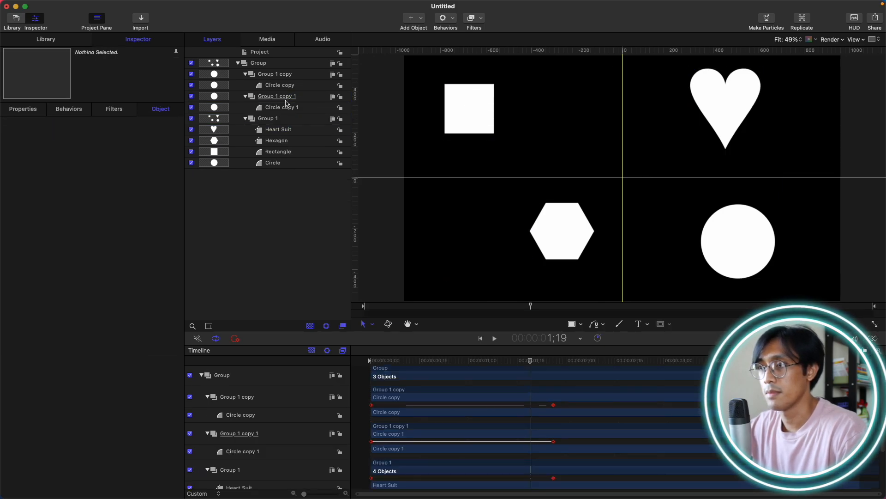
pyautogui.press('super+z')
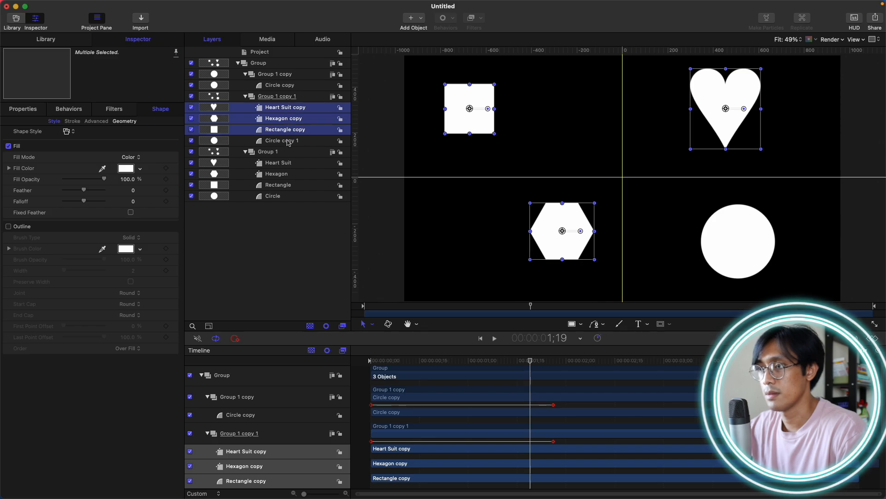
# Delete the heart, hexagon and circle copies from the second copy group, keeping only the rectangle copy.
pyautogui.click(289, 140)
pyautogui.keyDown('super'); pyautogui.click(283, 118); pyautogui.keyUp('super')
pyautogui.keyDown('super'); pyautogui.click(283, 109); pyautogui.keyUp('super')
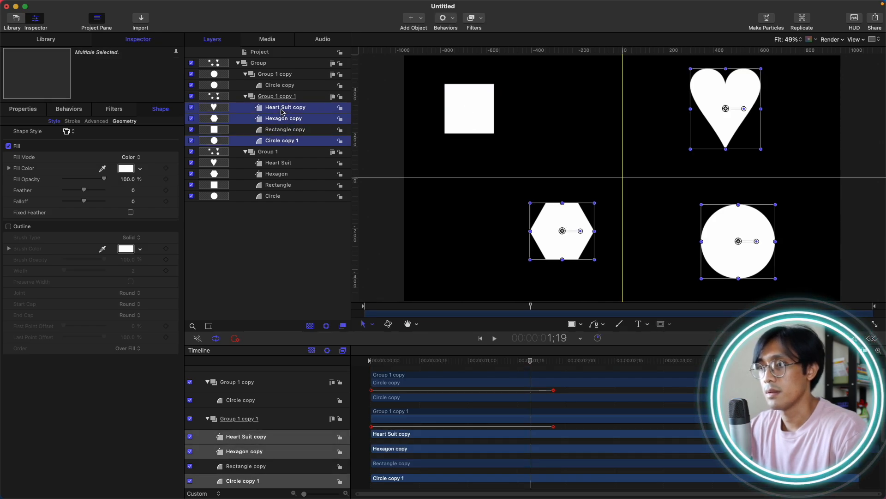
pyautogui.press('Delete')
# Duplicate Group 1 a third time and delete all its shapes except the heart copy.
pyautogui.click(277, 121)
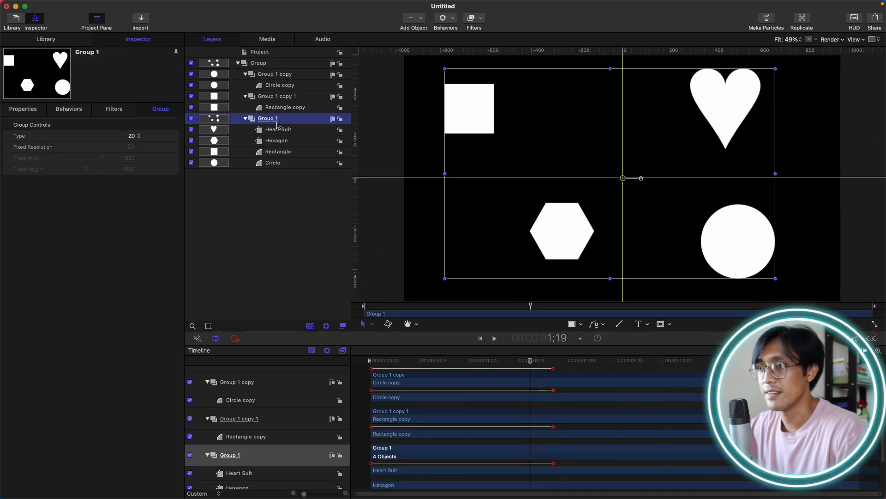
pyautogui.press('super+d')
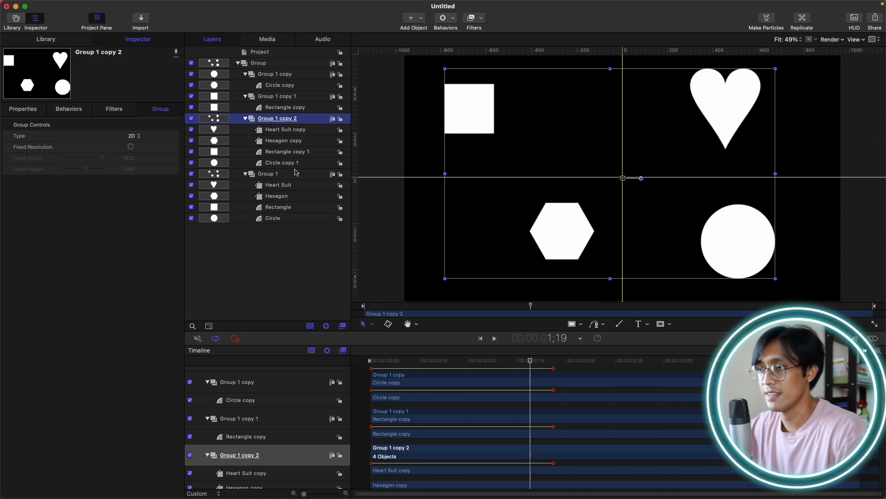
pyautogui.click(283, 142)
pyautogui.keyDown('shift'); pyautogui.click(285, 162); pyautogui.keyUp('shift')
pyautogui.press('Delete')
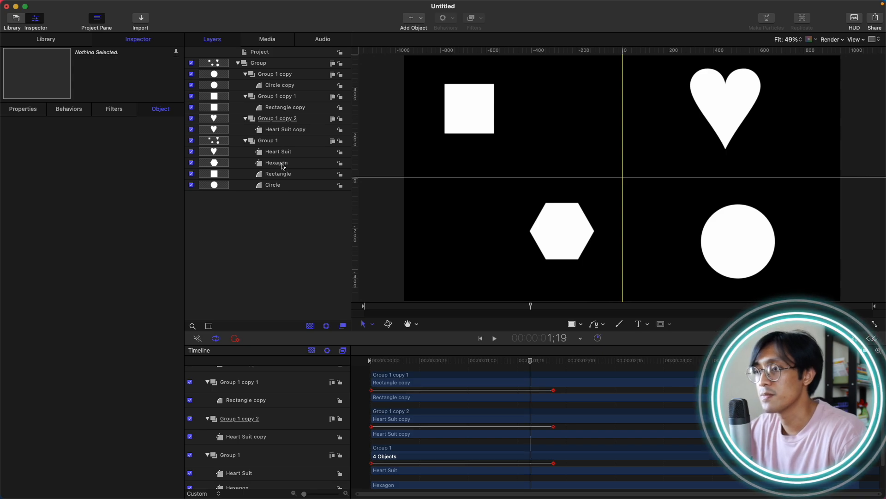
# Delete the heart, rectangle and circle from the original Group 1, leaving only the hexagon.
pyautogui.click(277, 144)
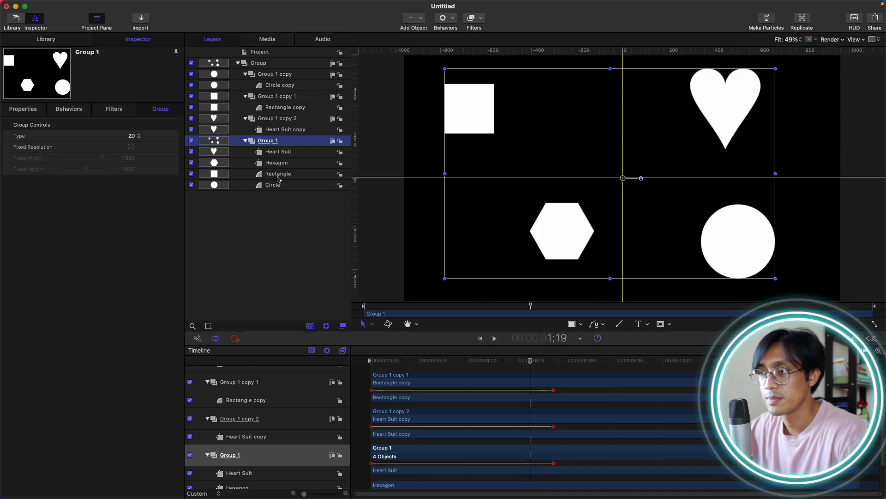
pyautogui.click(284, 153)
pyautogui.keyDown('super'); pyautogui.click(282, 174); pyautogui.keyUp('super')
pyautogui.keyDown('super'); pyautogui.click(276, 185); pyautogui.keyUp('super')
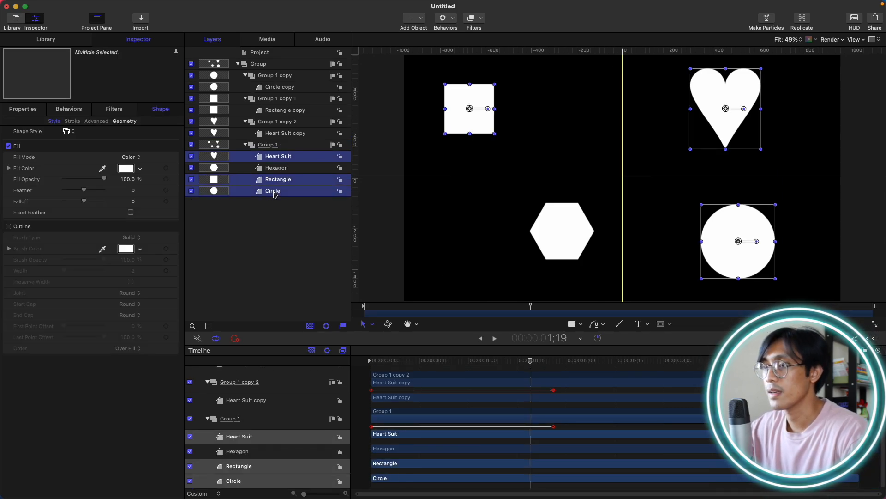
pyautogui.press('Delete')
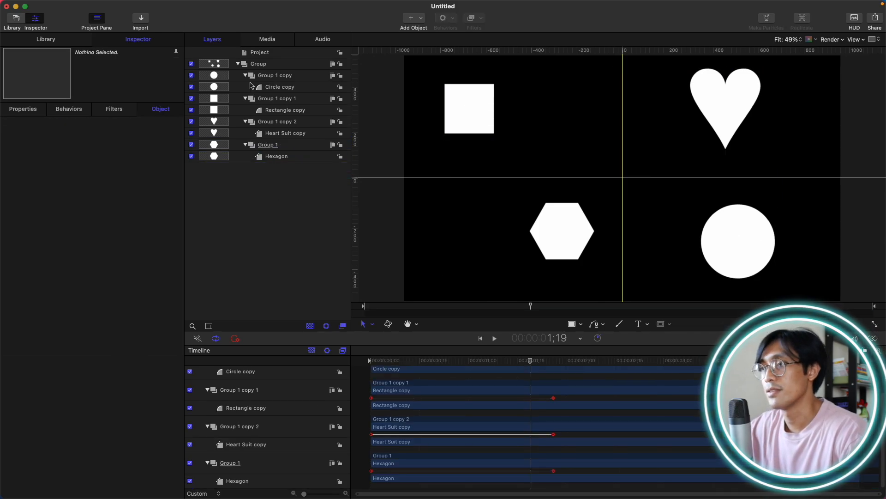
# Collapse the four shape groups and shift their timeline bars so the groups' animations start at staggered times.
pyautogui.click(245, 75)
pyautogui.click(245, 87)
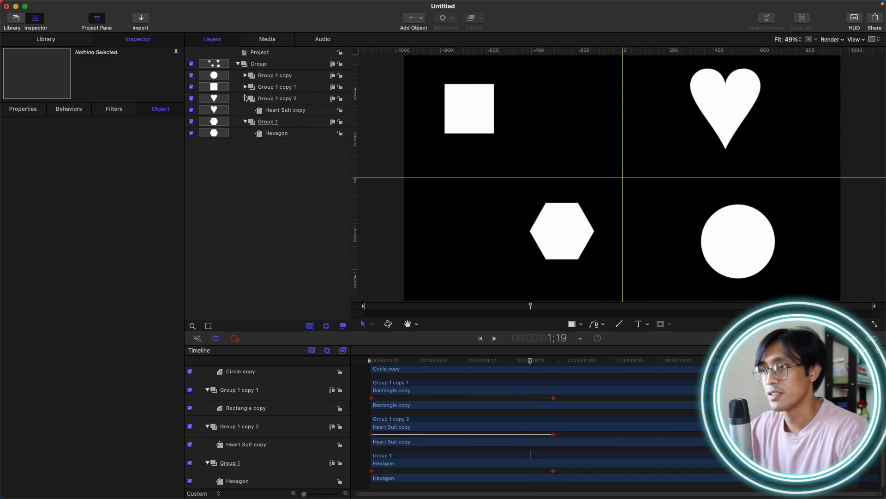
pyautogui.click(245, 98)
pyautogui.click(245, 110)
pyautogui.click(291, 111)
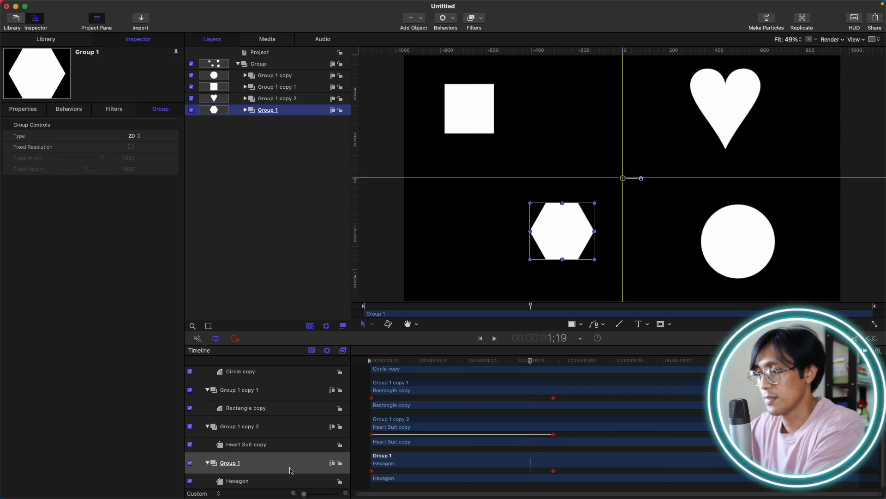
pyautogui.moveTo(398, 422); pyautogui.dragTo(427, 422)
pyautogui.moveTo(418, 387); pyautogui.dragTo(414, 406)
pyautogui.scroll(3, 430, 393)
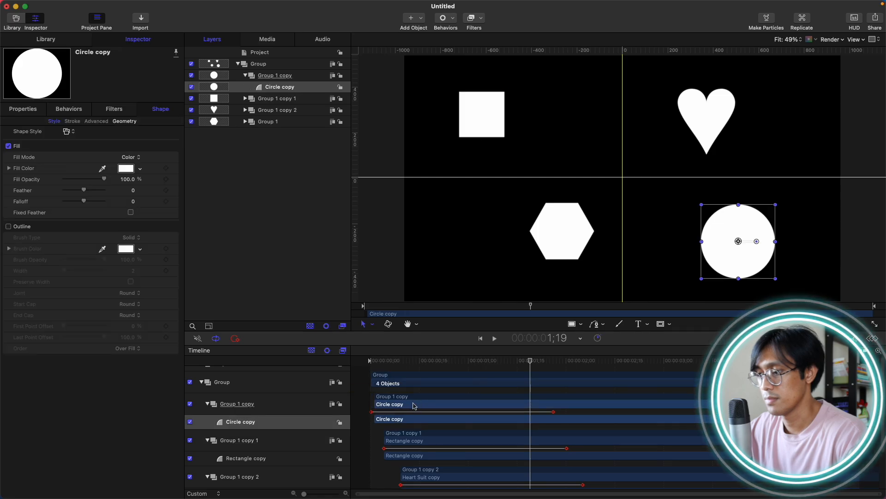
pyautogui.scroll(-3, 414, 406)
pyautogui.moveTo(389, 457); pyautogui.dragTo(402, 457)
# Play the staggered animation from the start to preview it.
pyautogui.moveTo(417, 361); pyautogui.dragTo(307, 341)
pyautogui.press('space')
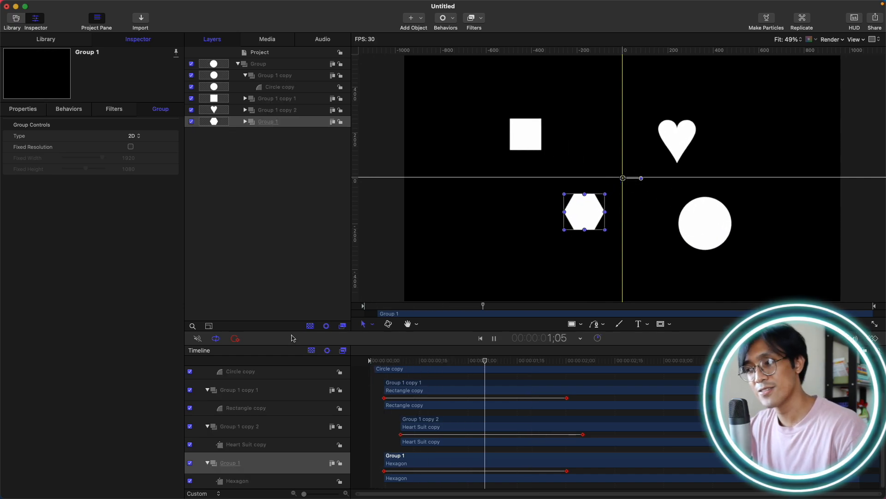
pyautogui.press('space')
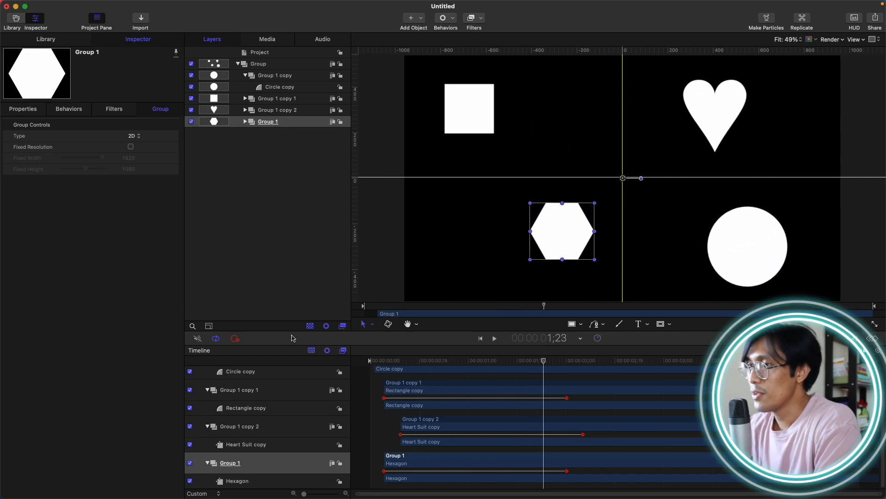